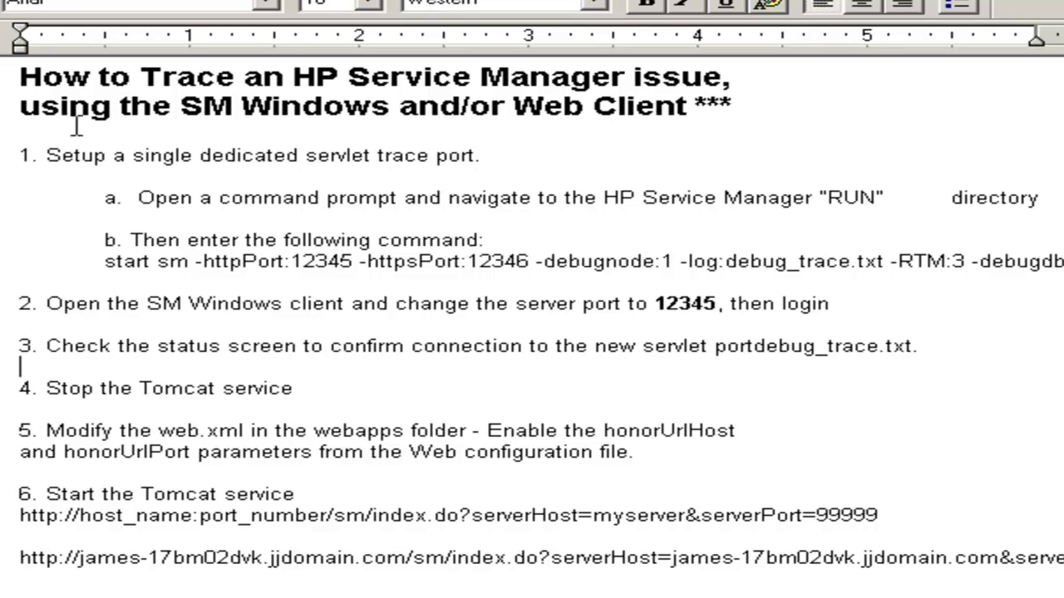
- Read through steps 1 and a, then select the full start sm command line under step b
left_click_drag(44, 155, 474, 156)
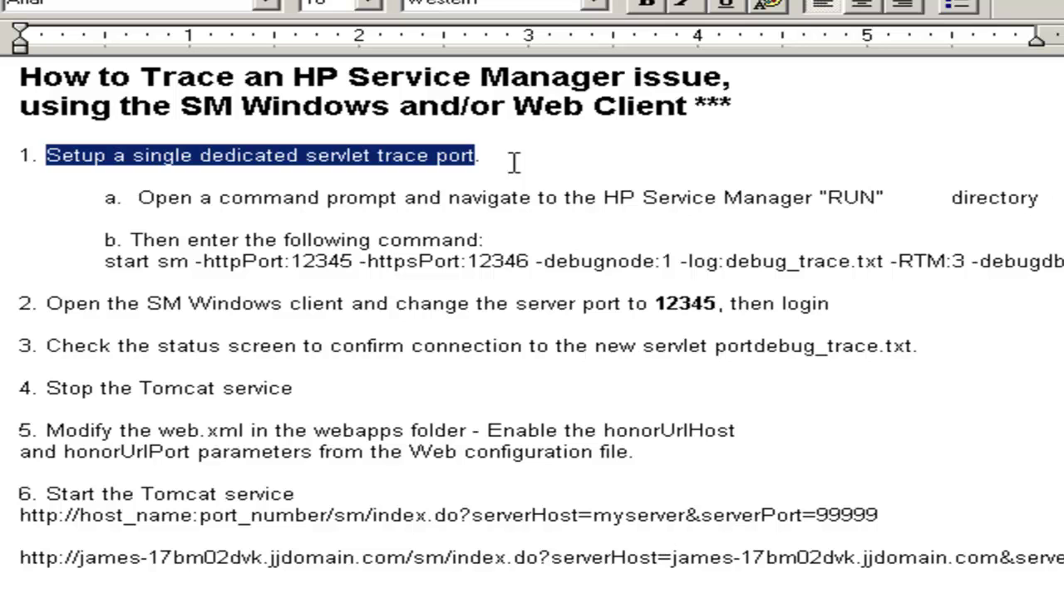
left_click(515, 162)
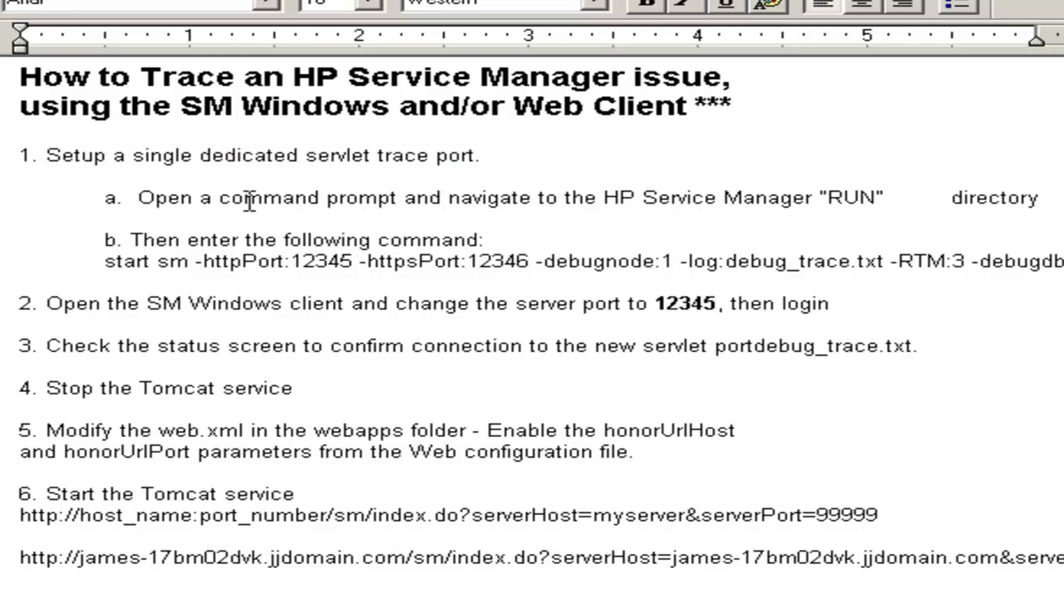
left_click_drag(140, 199, 1046, 199)
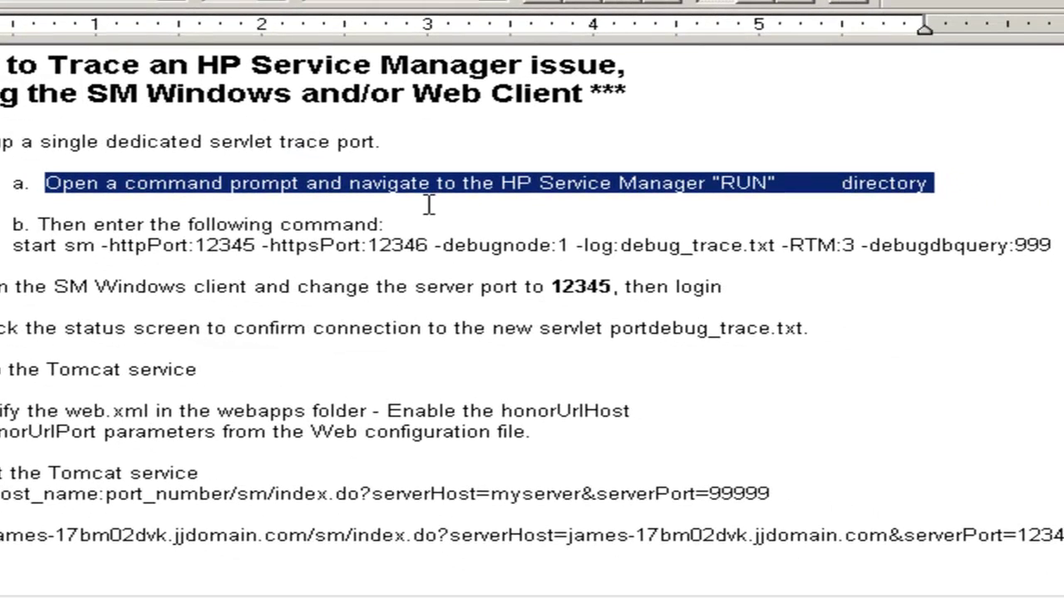
left_click(372, 264)
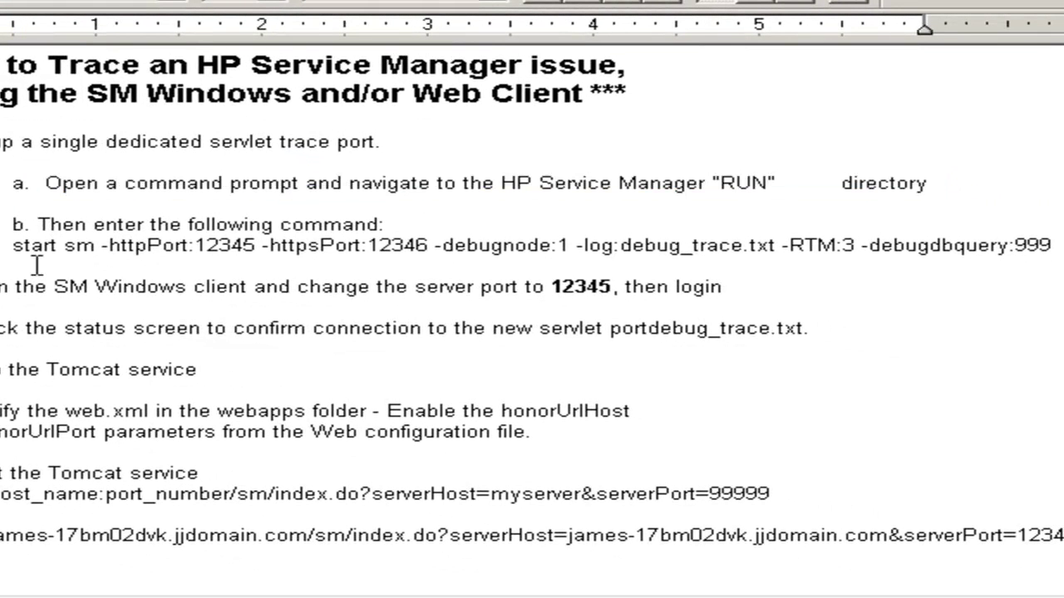
left_click_drag(13, 246, 1050, 251)
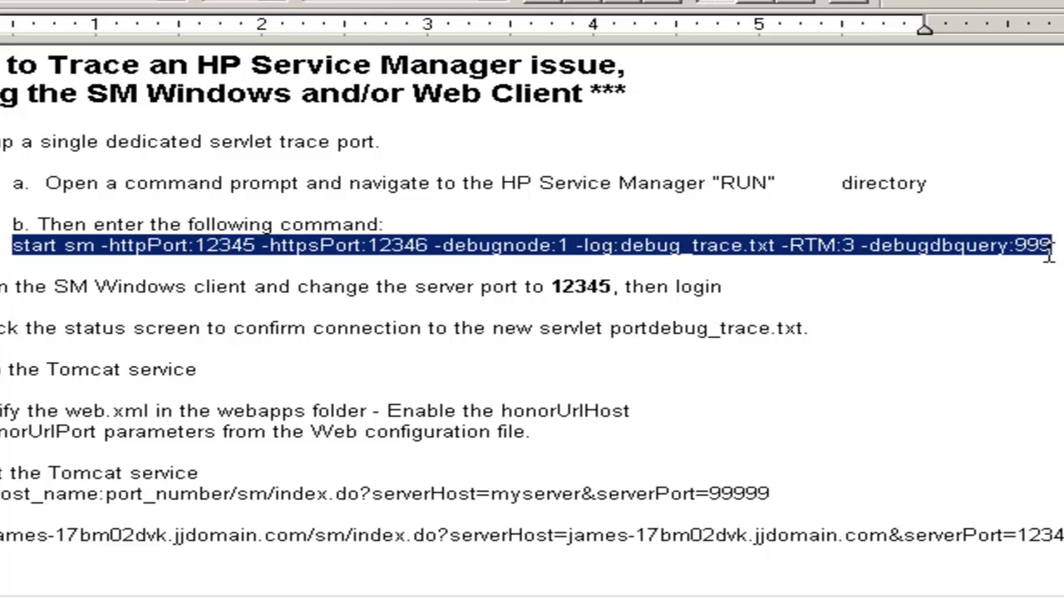
- Copy the start sm command and launch a new Command Prompt from the Start menu
right_click(984, 251)
left_click(1007, 285)
left_click(573, 271)
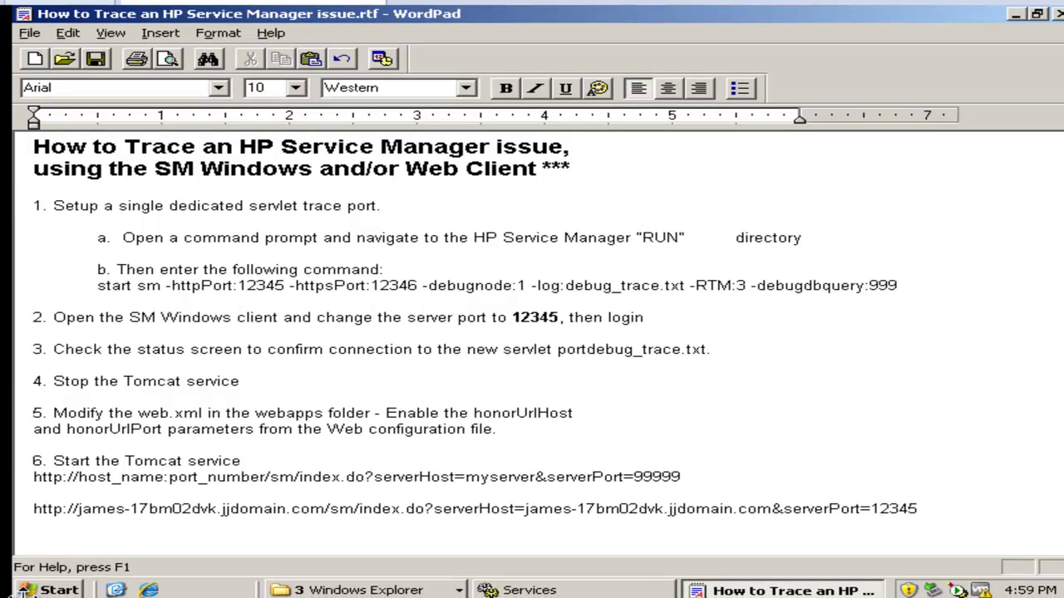
left_click(47, 588)
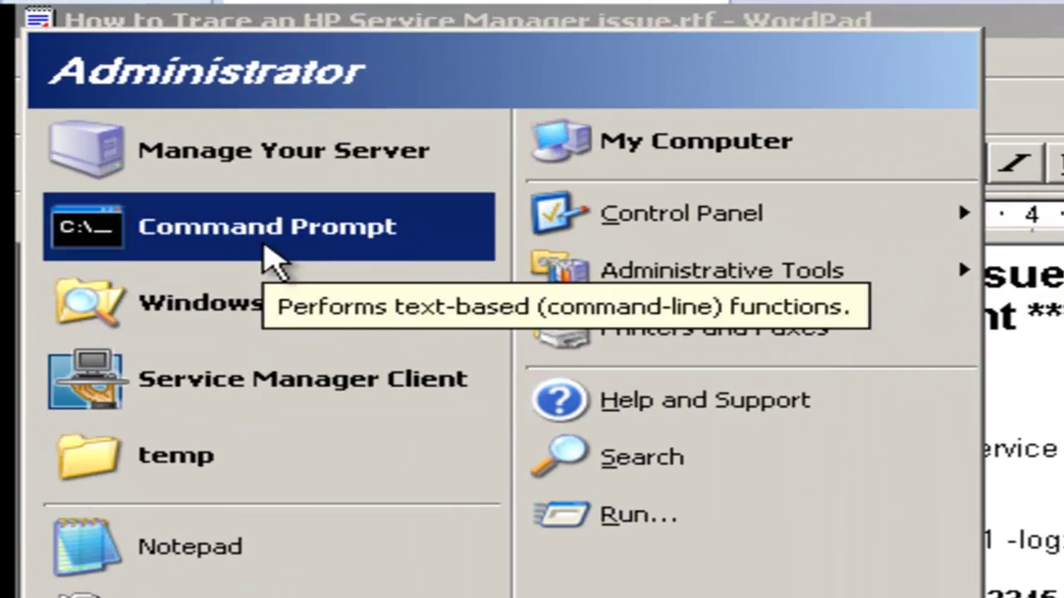
left_click(266, 248)
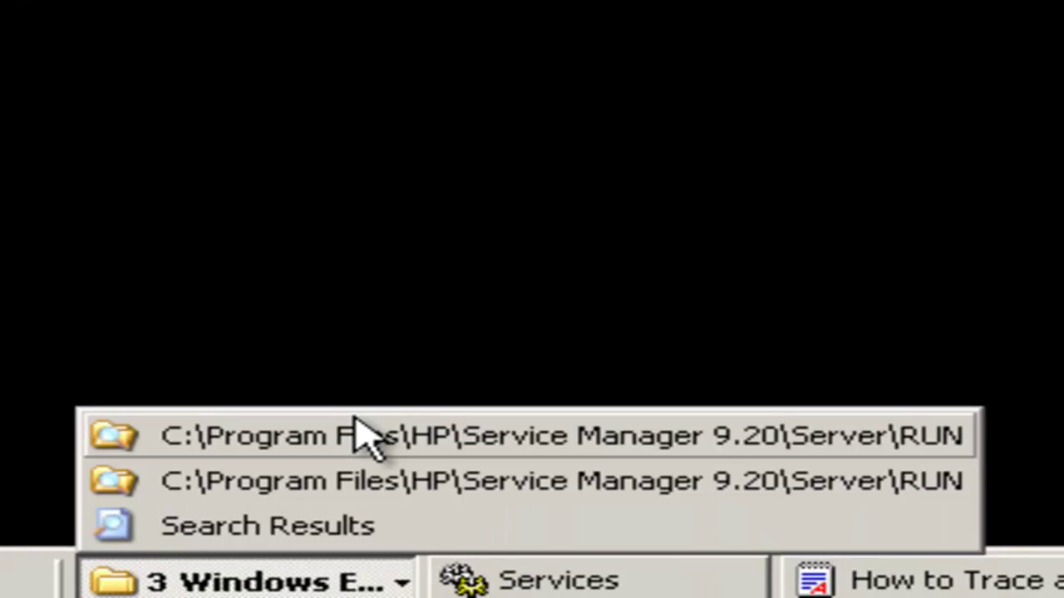
- Copy the RUN folder path from the Explorer address bar
left_click(364, 436)
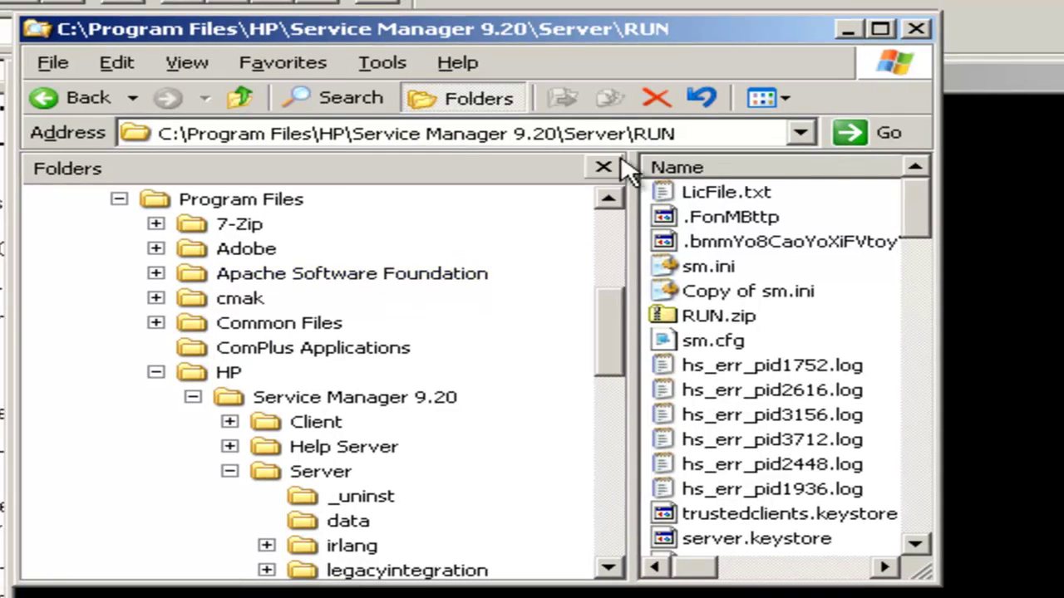
left_click(619, 131)
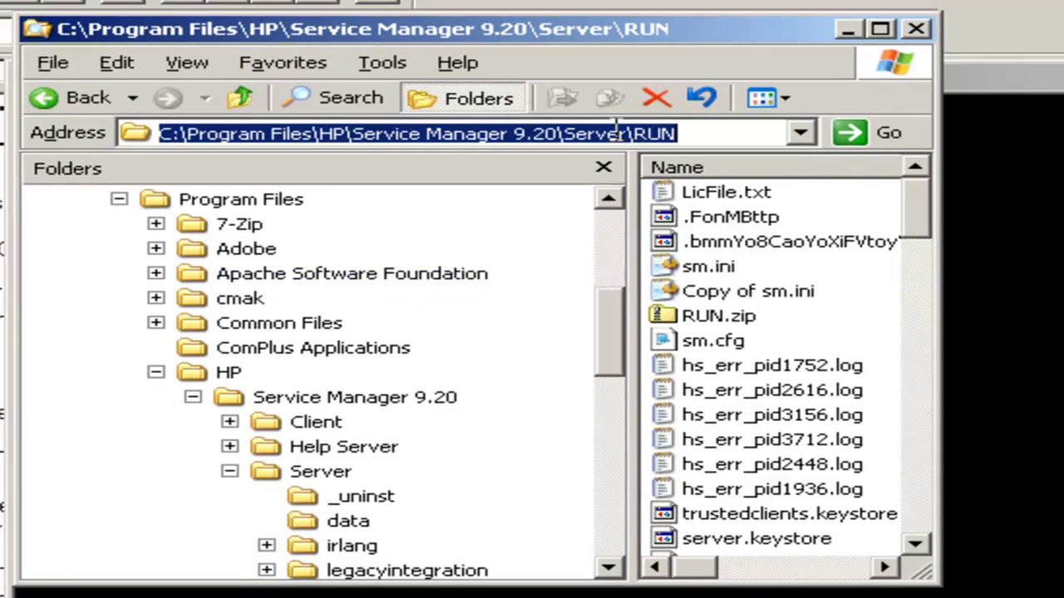
right_click(610, 126)
left_click(701, 209)
- Change the console directory to C:\Program Files\HP\Service Manager 9.20\Server\RUN with cd
left_click(848, 33)
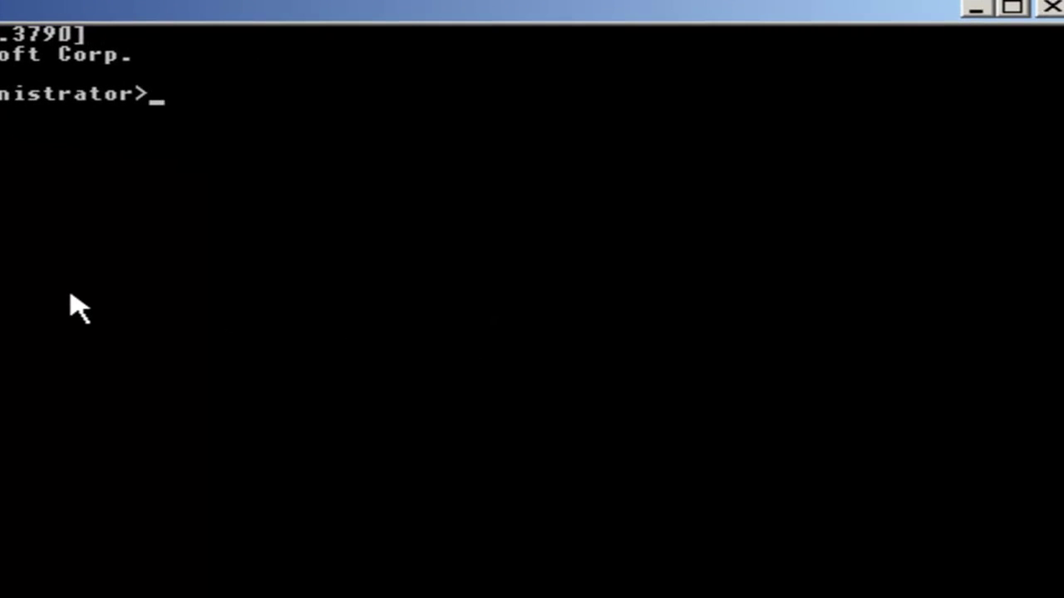
type("cd")
right_click(70, 294)
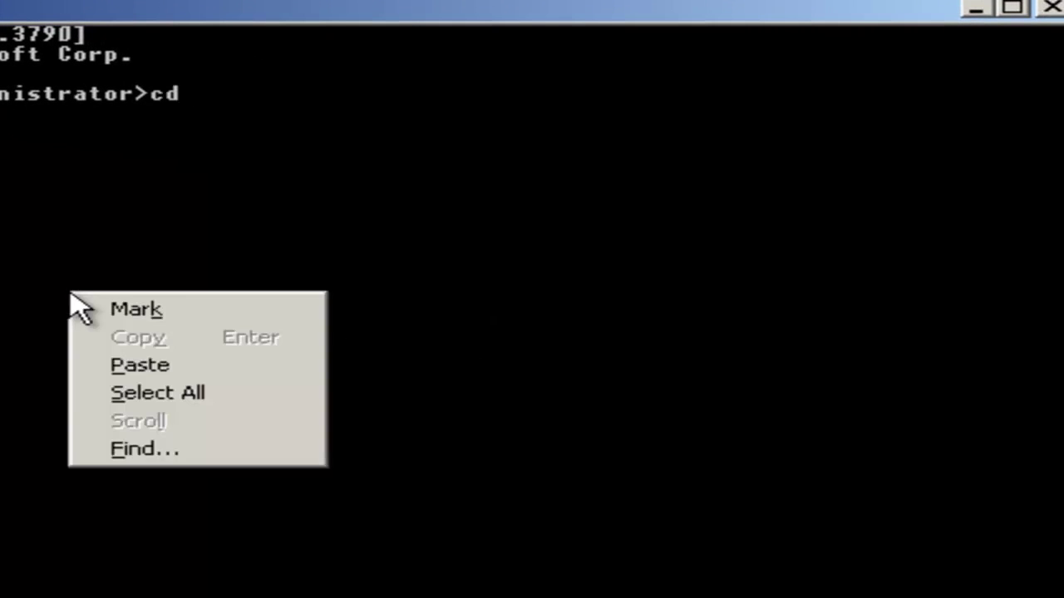
left_click(131, 365)
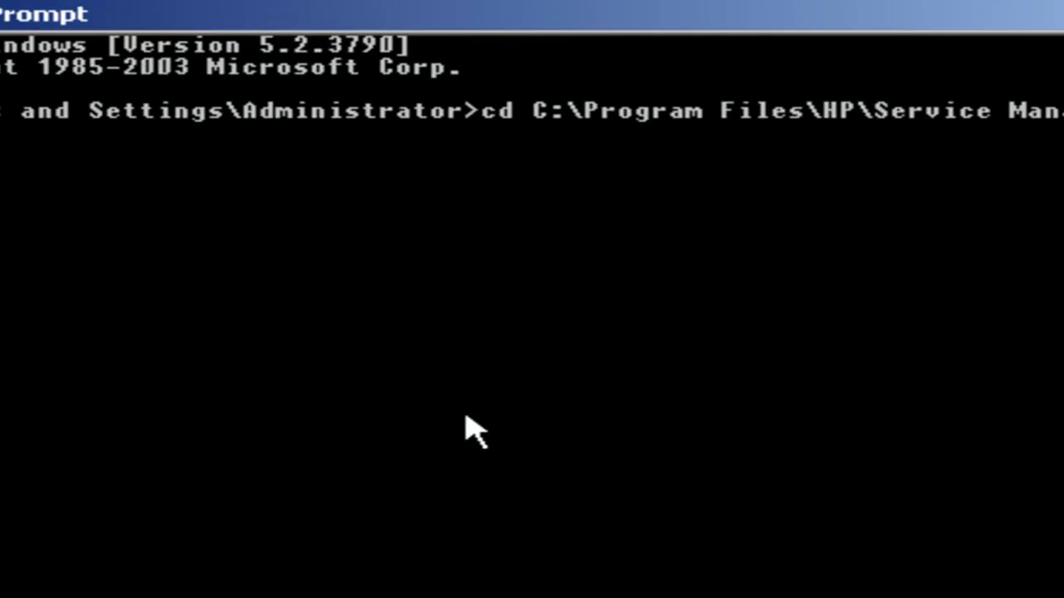
key("Return")
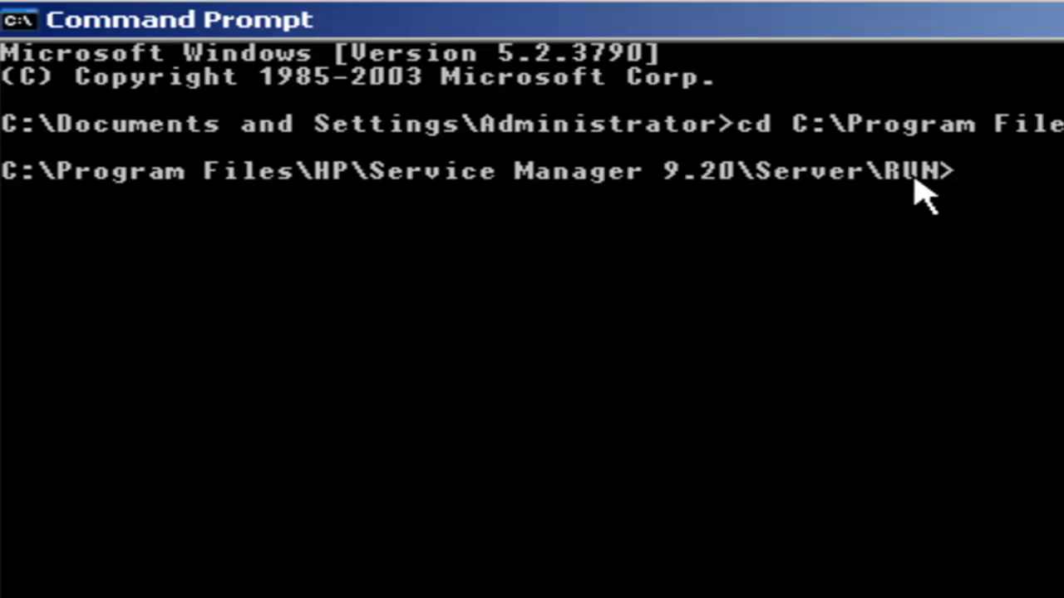
- Copy the start sm command line from the WordPad trace guide
left_click(36, 221)
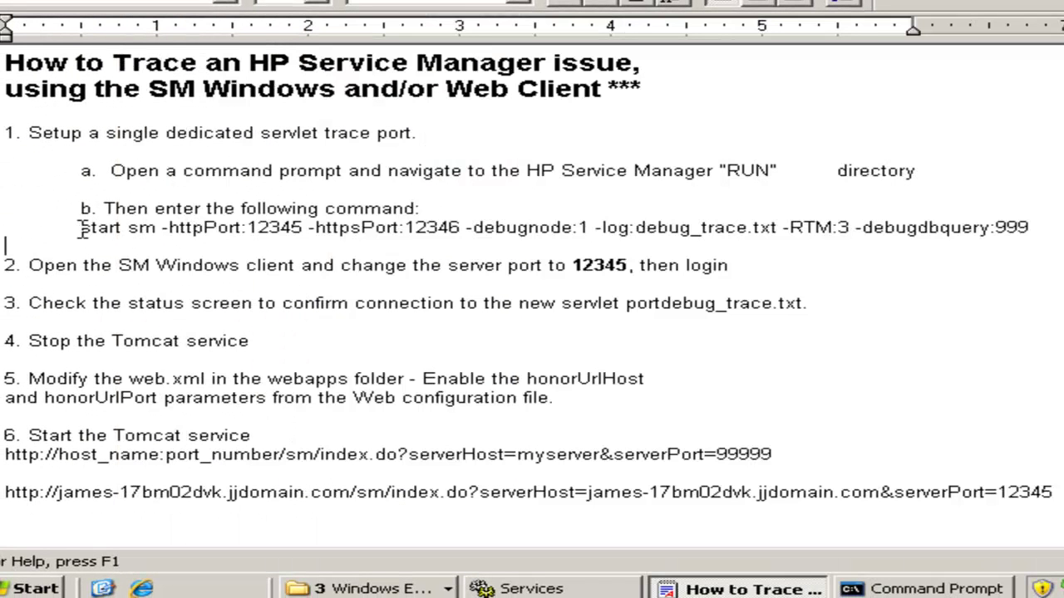
left_click_drag(81, 228, 1047, 226)
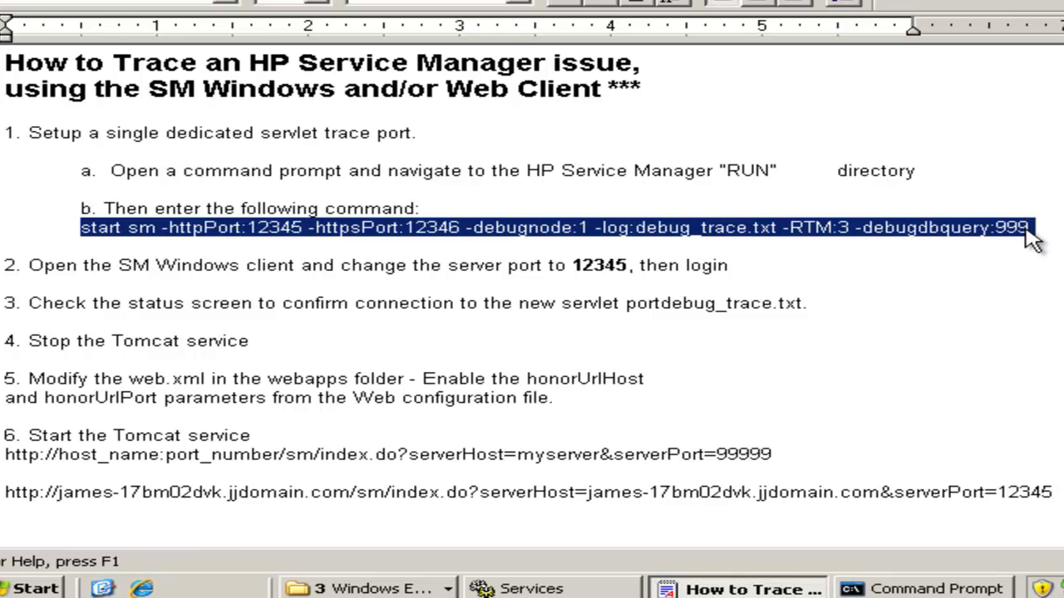
right_click(1026, 230)
left_click(1049, 256)
- Paste and run start sm with httpPort 12345 and debug_trace.txt logging, opening sm.exe
left_click(922, 588)
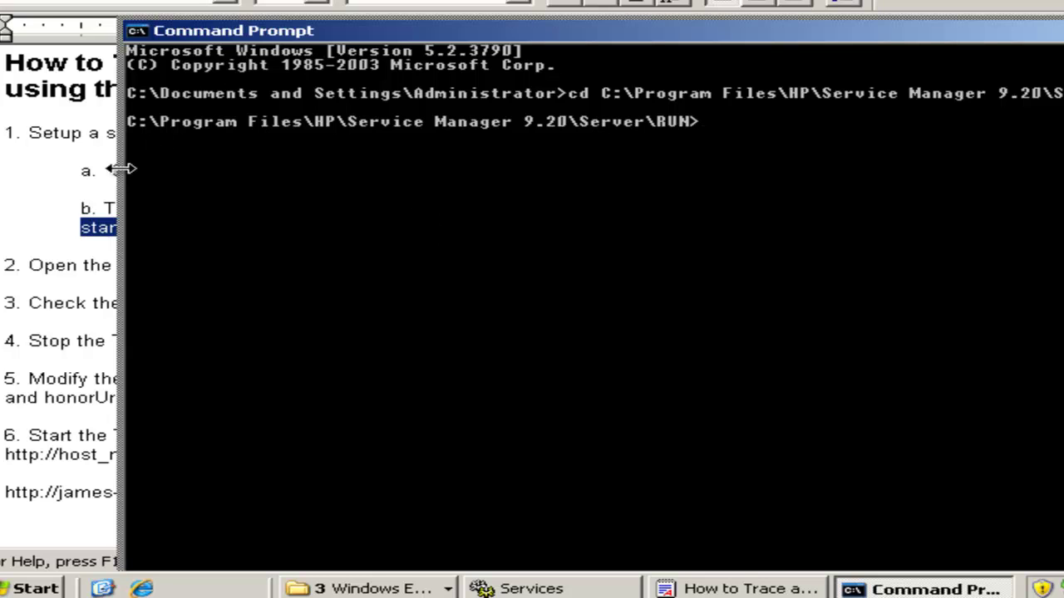
left_click_drag(339, 38, 204, 6)
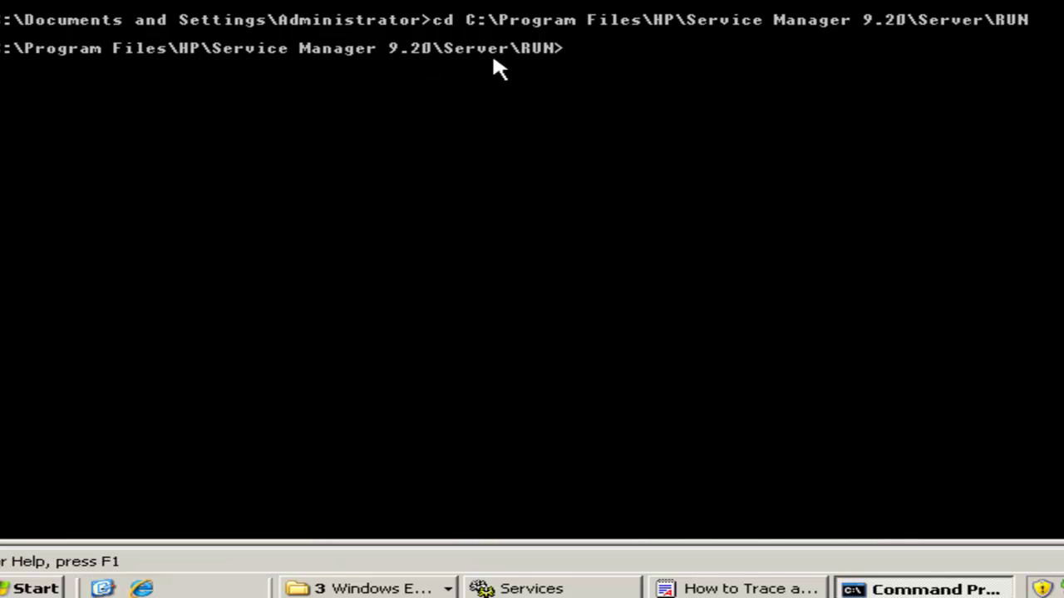
right_click(487, 130)
left_click(539, 179)
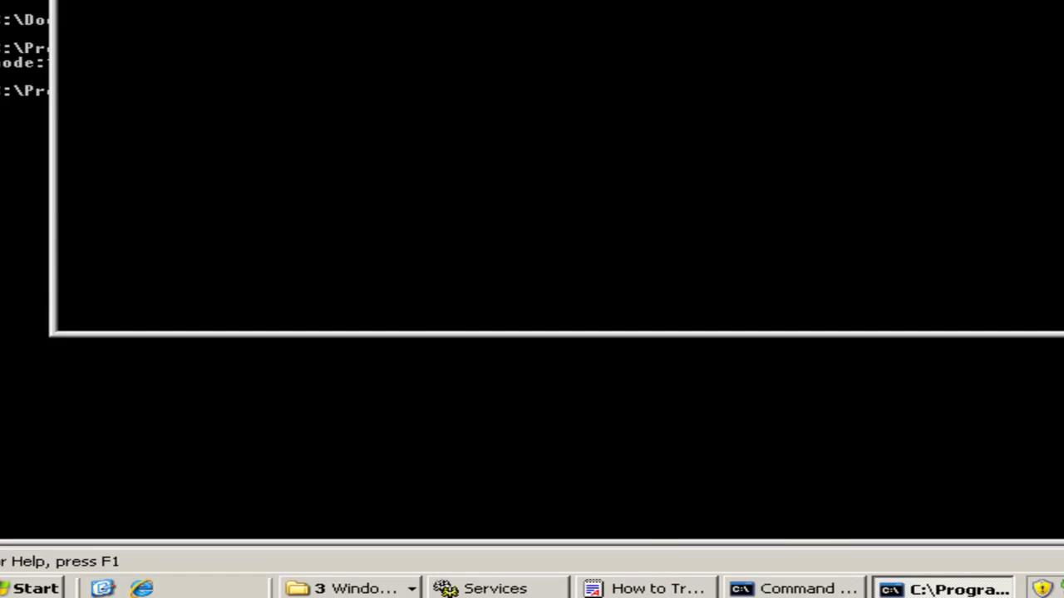
left_click_drag(407, 4, 399, 135)
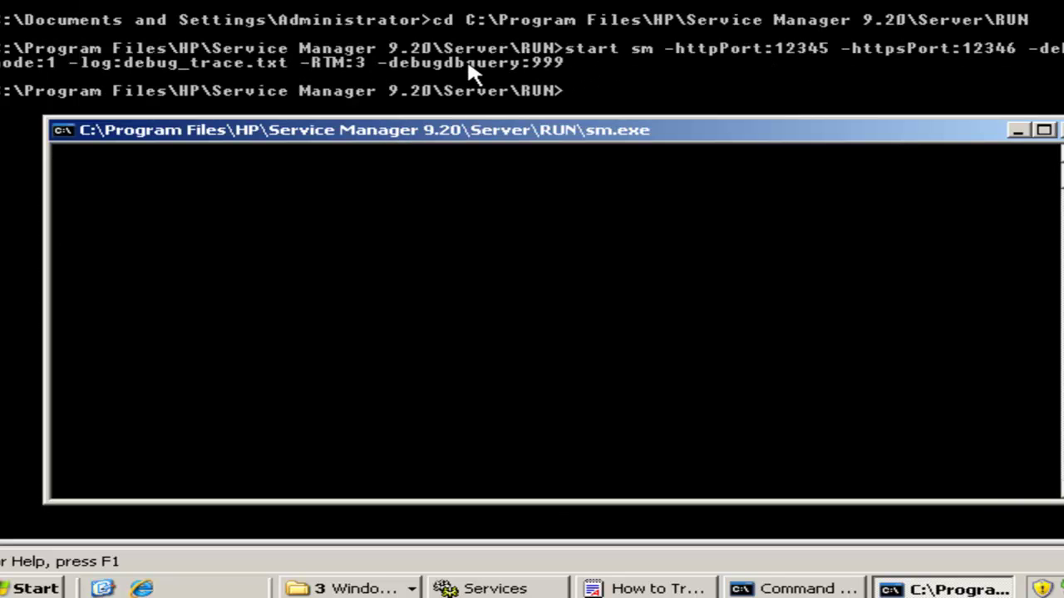
- Minimise the Command Prompt and sm.exe console windows
right_click(827, 586)
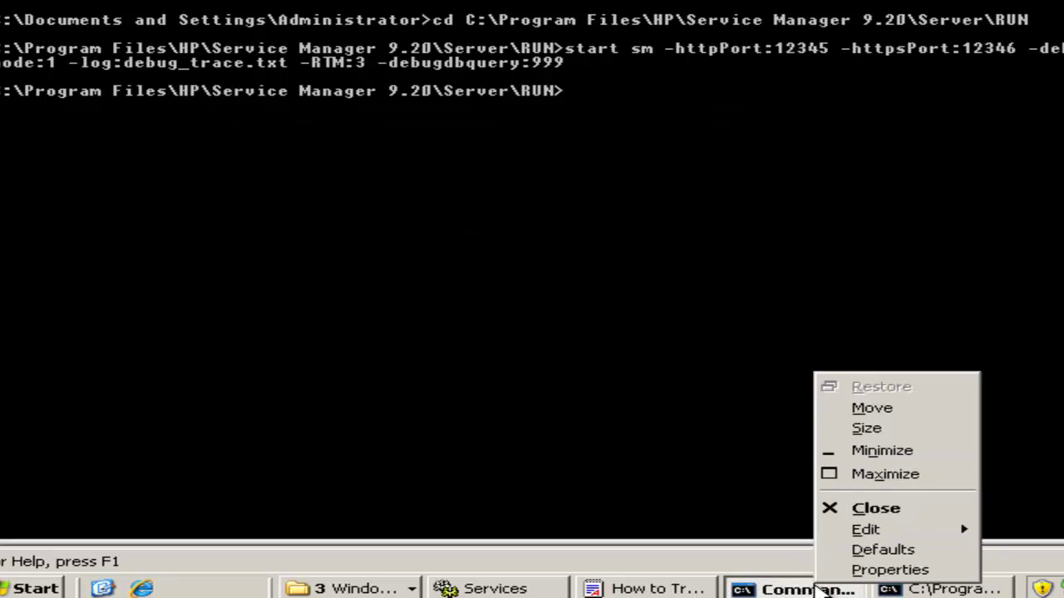
left_click(915, 453)
left_click(1017, 133)
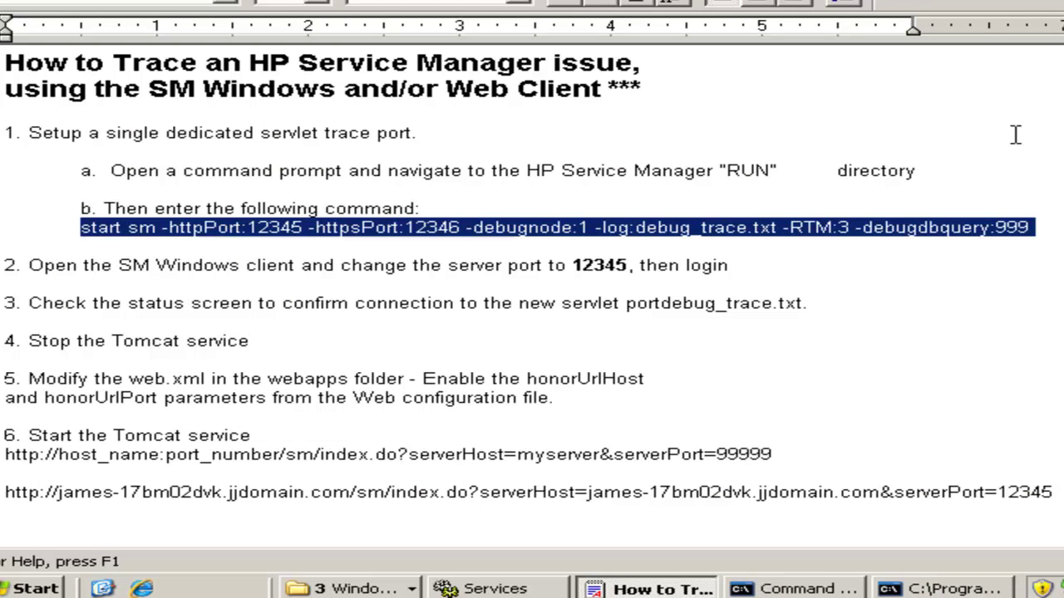
- Review step 2 in the guide, noting port 12345, and bring up the Start menu
left_click(323, 252)
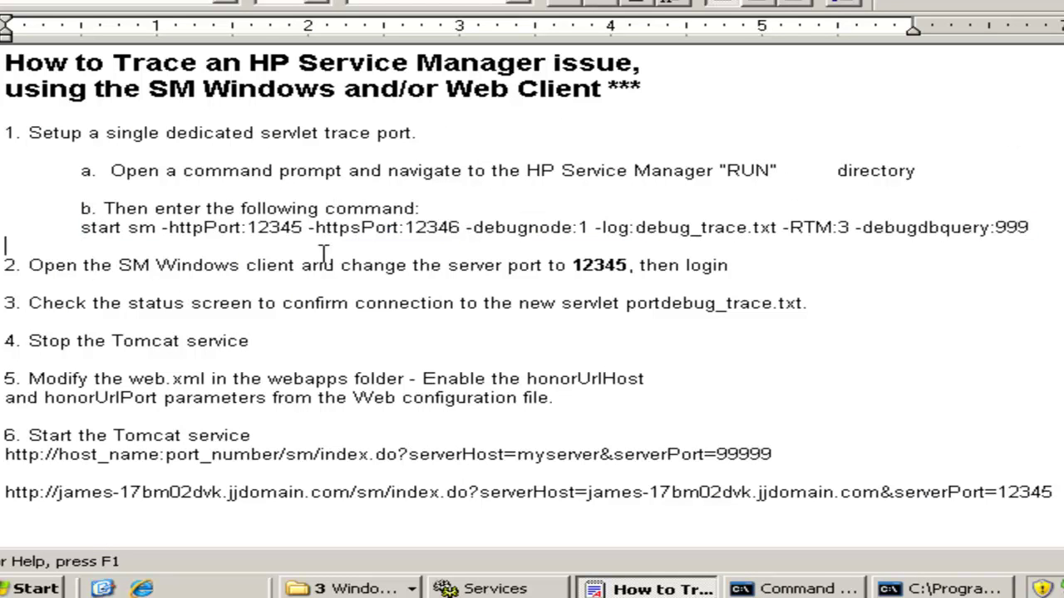
left_click(10, 267)
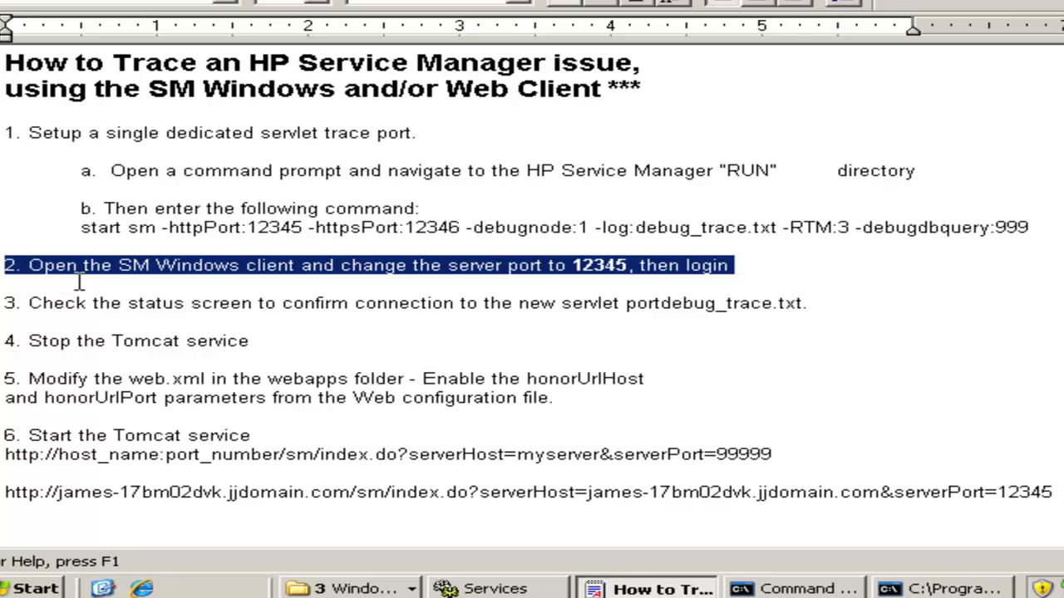
left_click(632, 263)
double_click(589, 264)
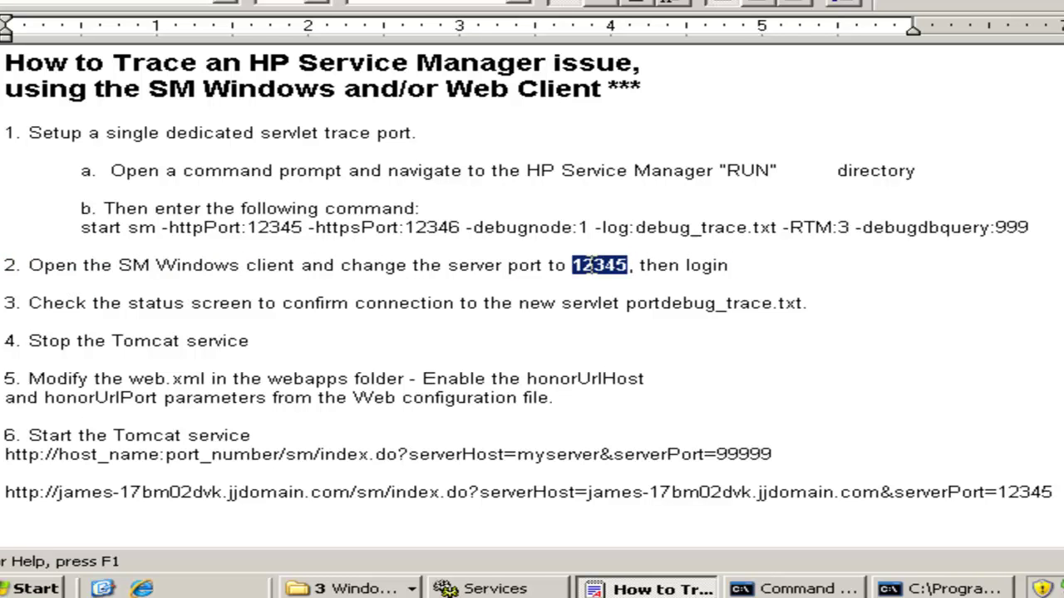
left_click(592, 292)
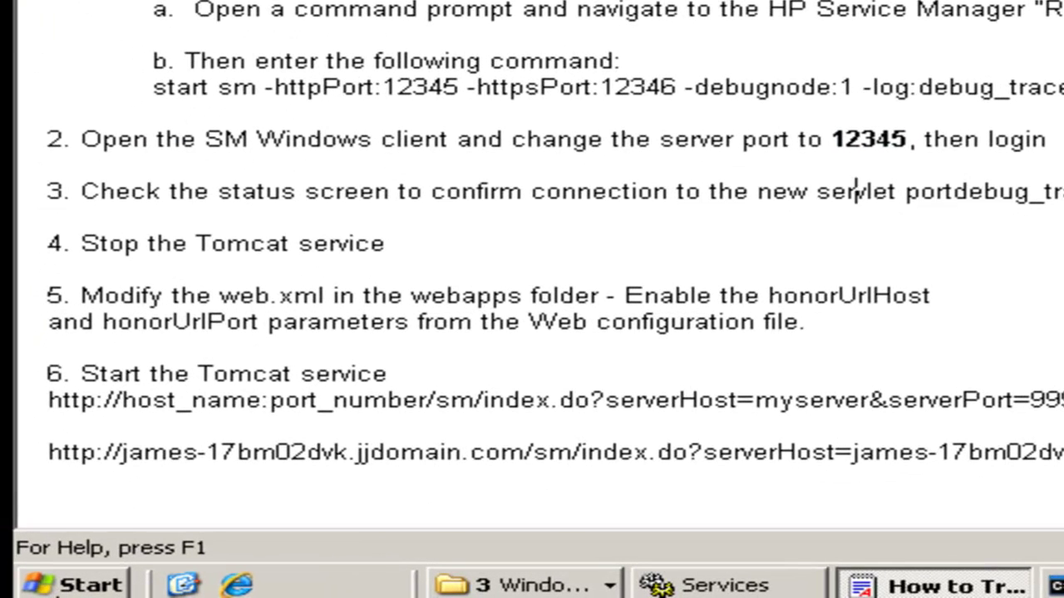
left_click(23, 588)
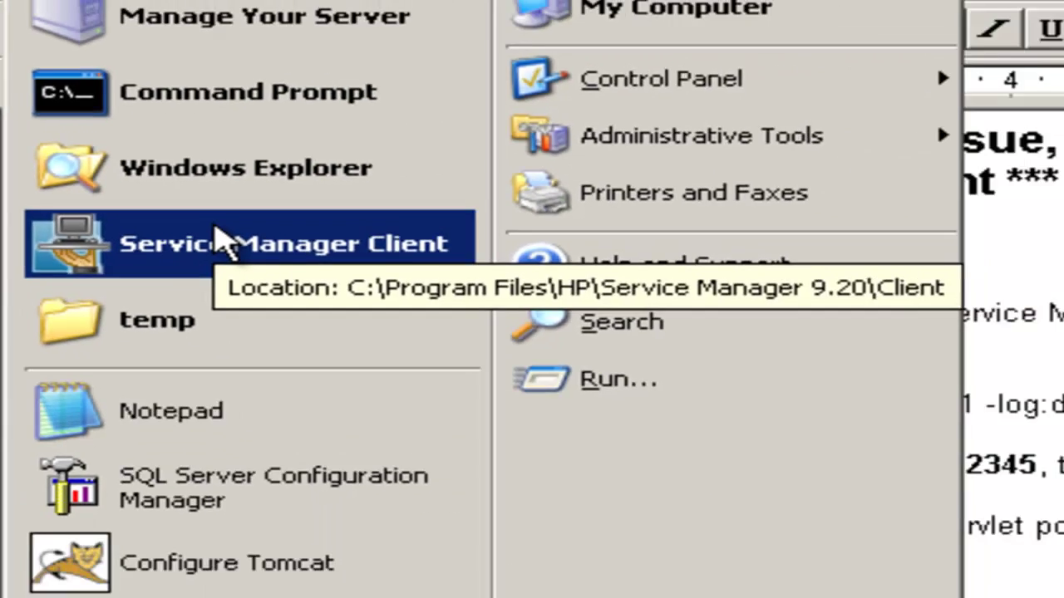
- Change the Administrator connection's server port from 13080 to 12345, apply, and connect
left_click(217, 241)
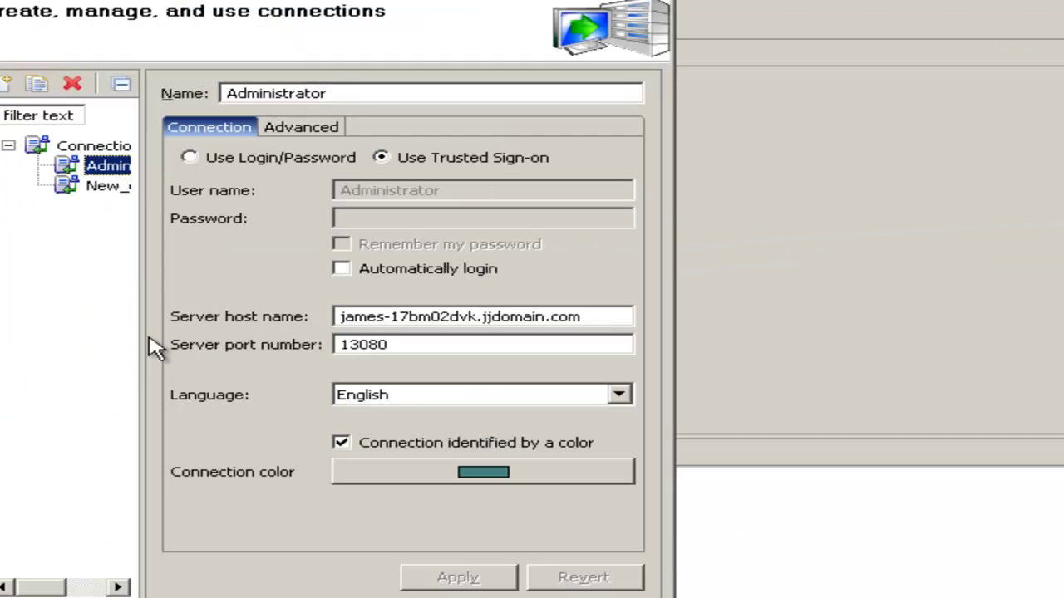
left_click_drag(142, 334, 224, 334)
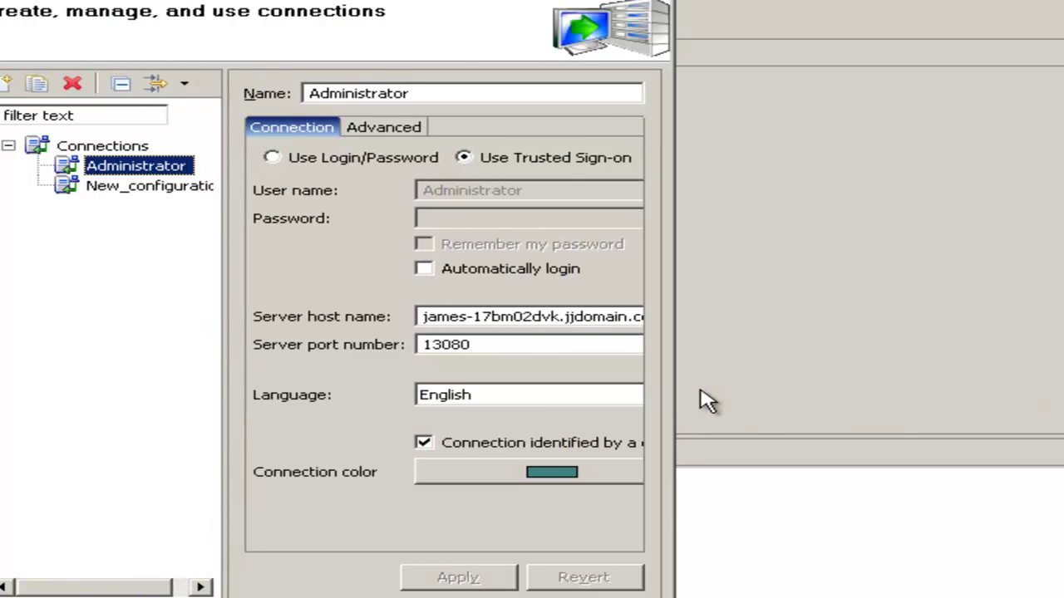
left_click_drag(672, 390, 739, 391)
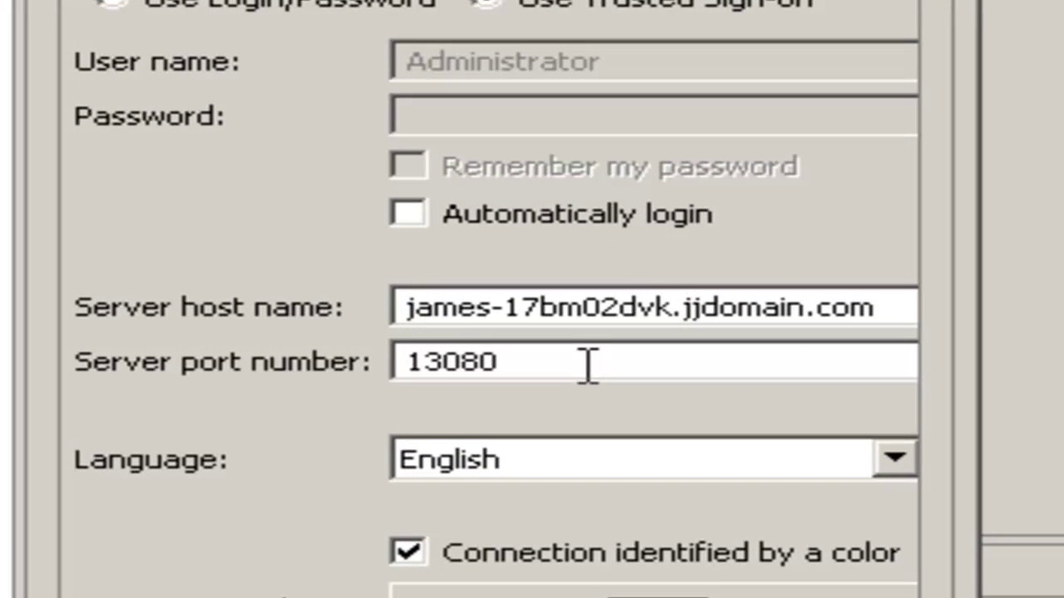
double_click(469, 346)
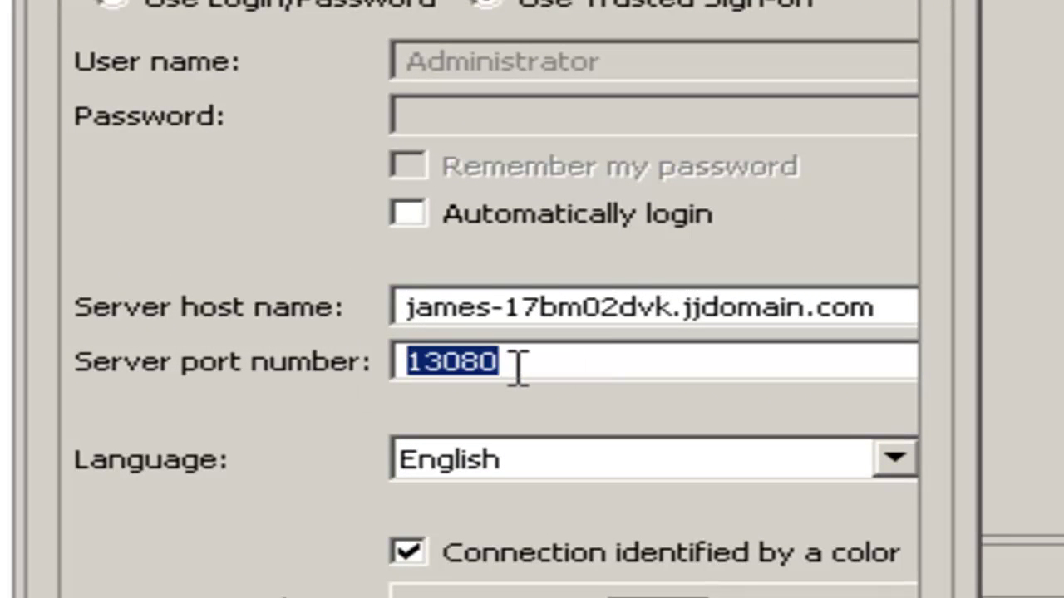
left_click_drag(531, 366, 357, 365)
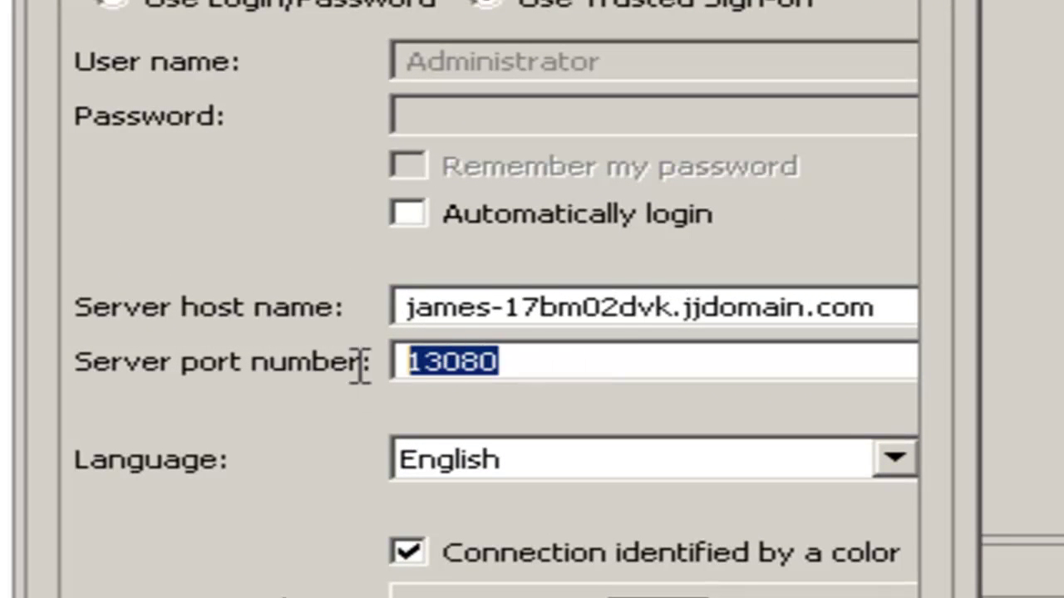
type("12345")
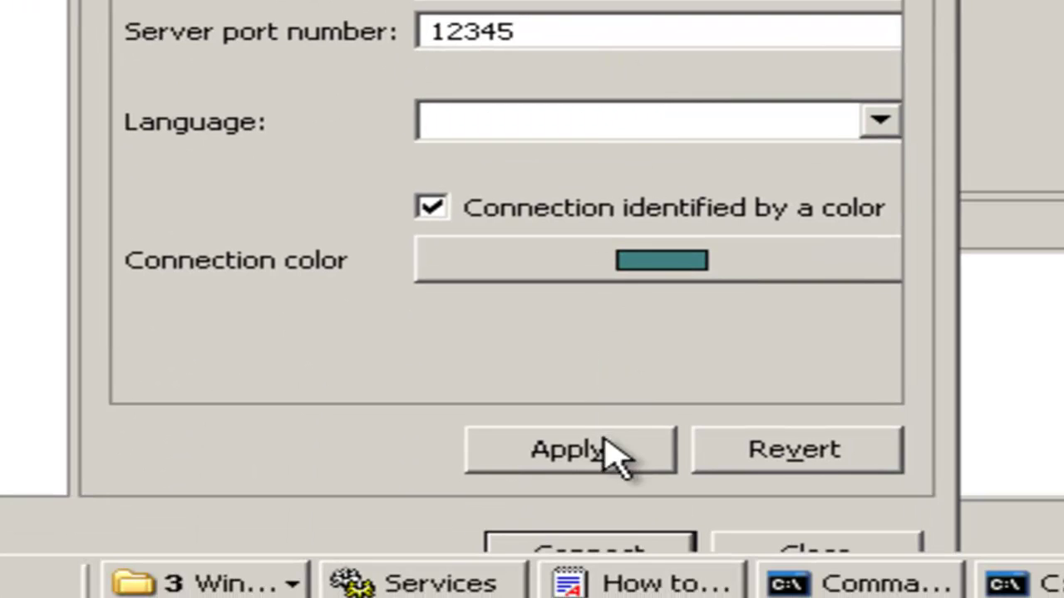
left_click(625, 540)
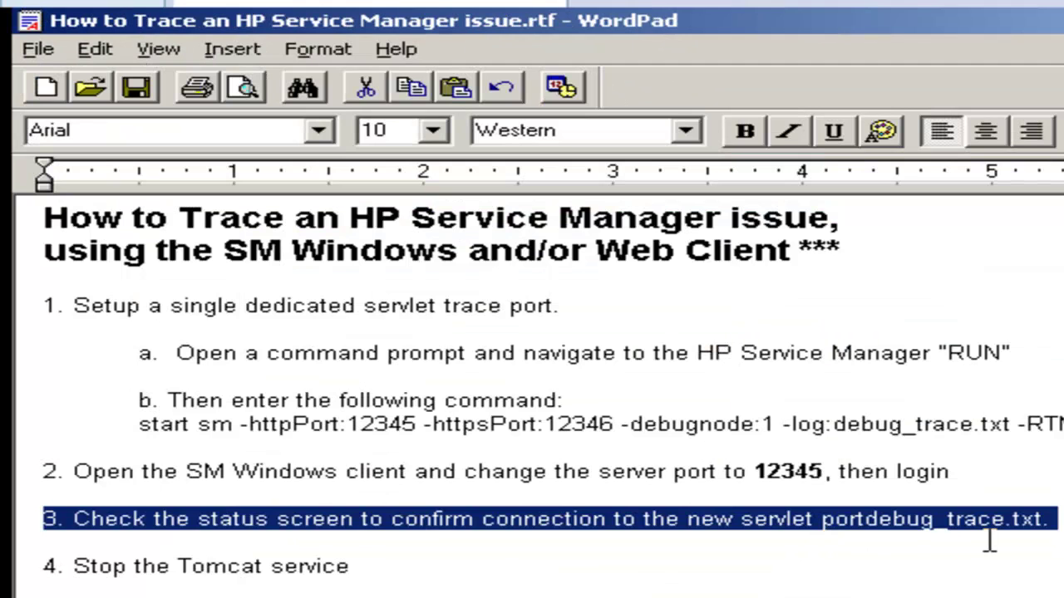
- Highlight the words 'servlet port' in the trace guide near step 4
left_click(872, 519)
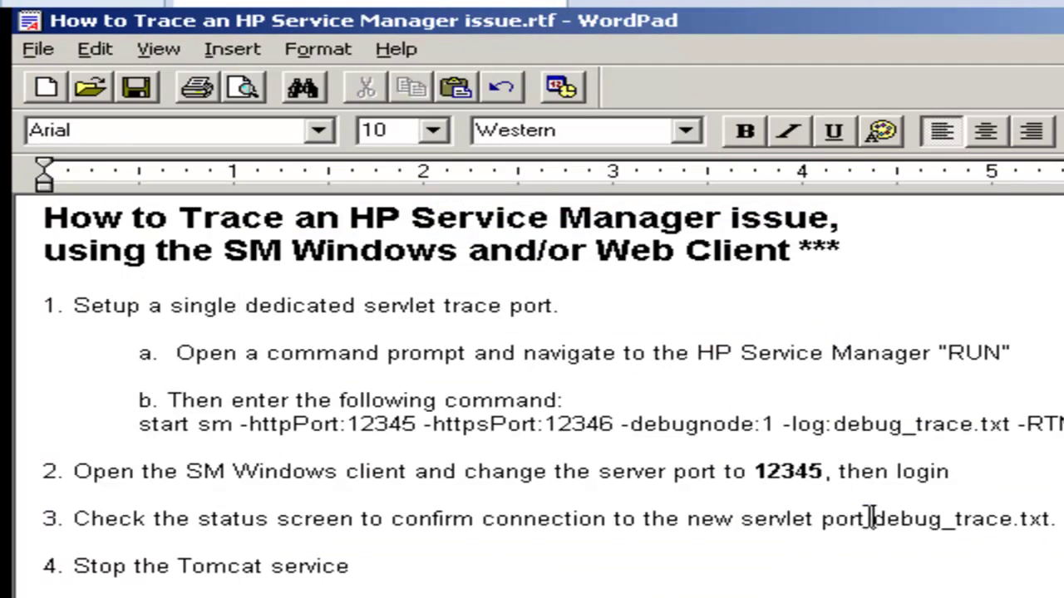
left_click_drag(869, 518, 740, 519)
left_click(580, 591)
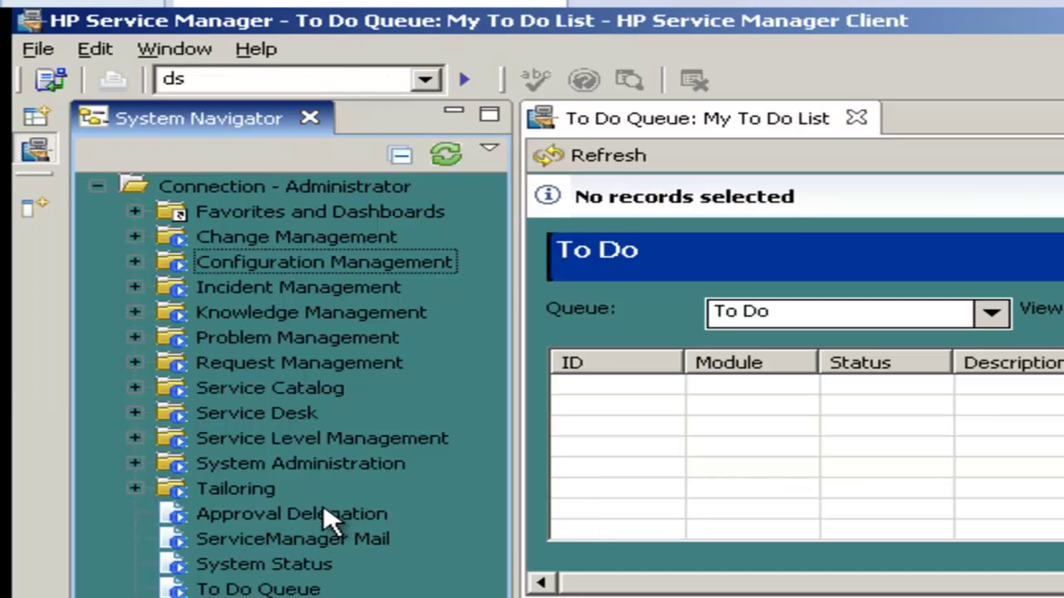
- Open System Status and resize the table and its User Name, Device ID and PID columns
left_click(309, 566)
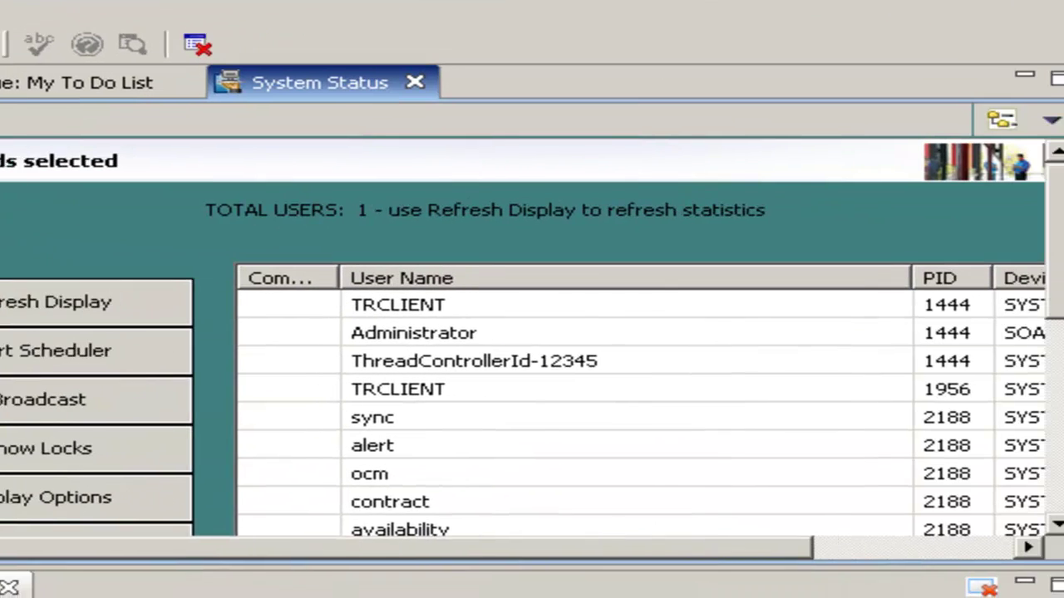
left_click_drag(23, 565, 22, 597)
left_click_drag(867, 275, 588, 275)
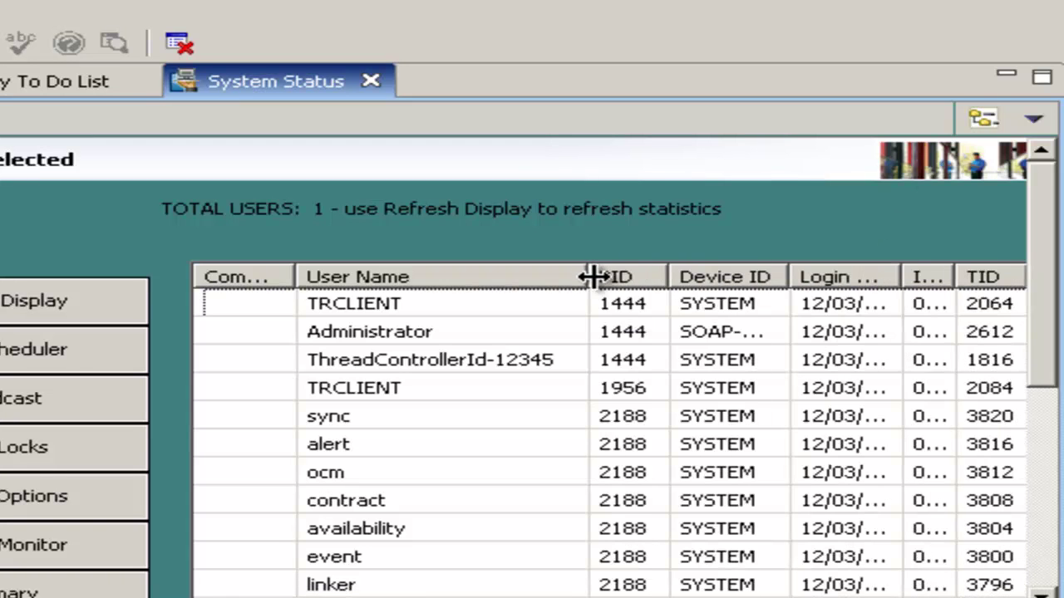
left_click(446, 331)
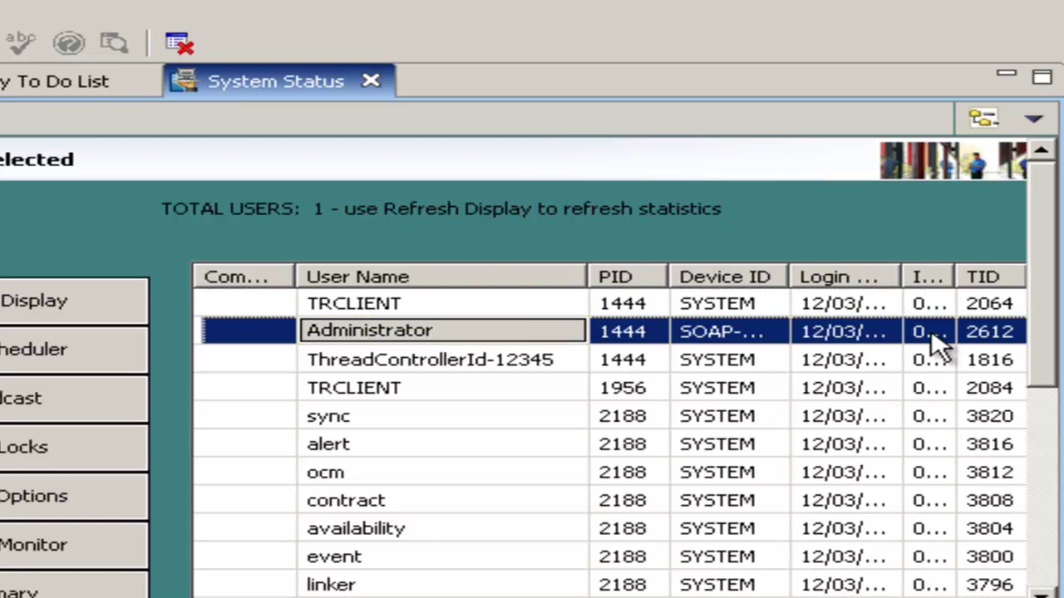
left_click_drag(788, 275, 853, 275)
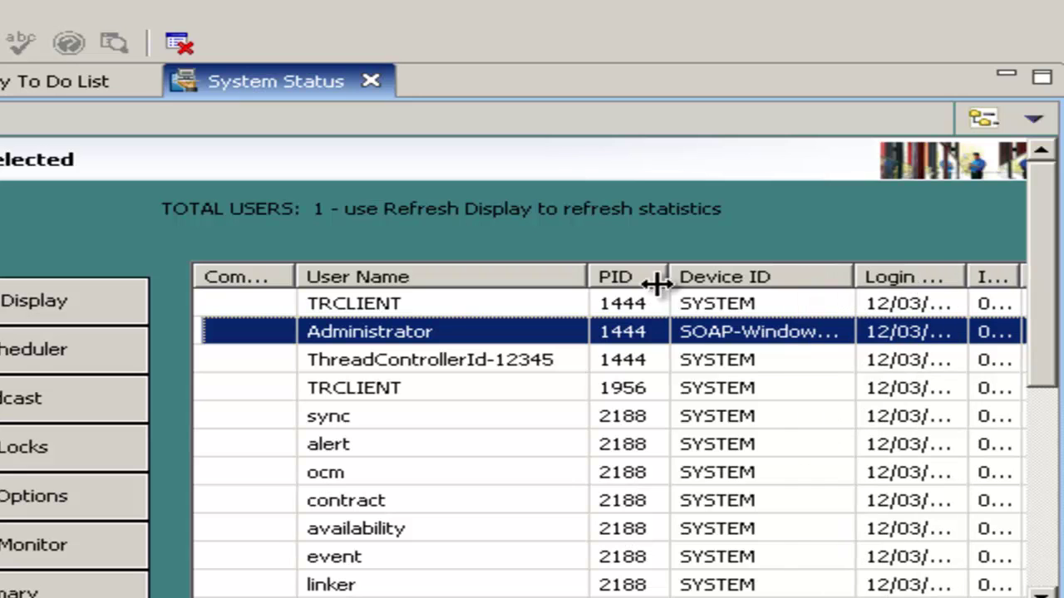
left_click_drag(669, 277, 733, 280)
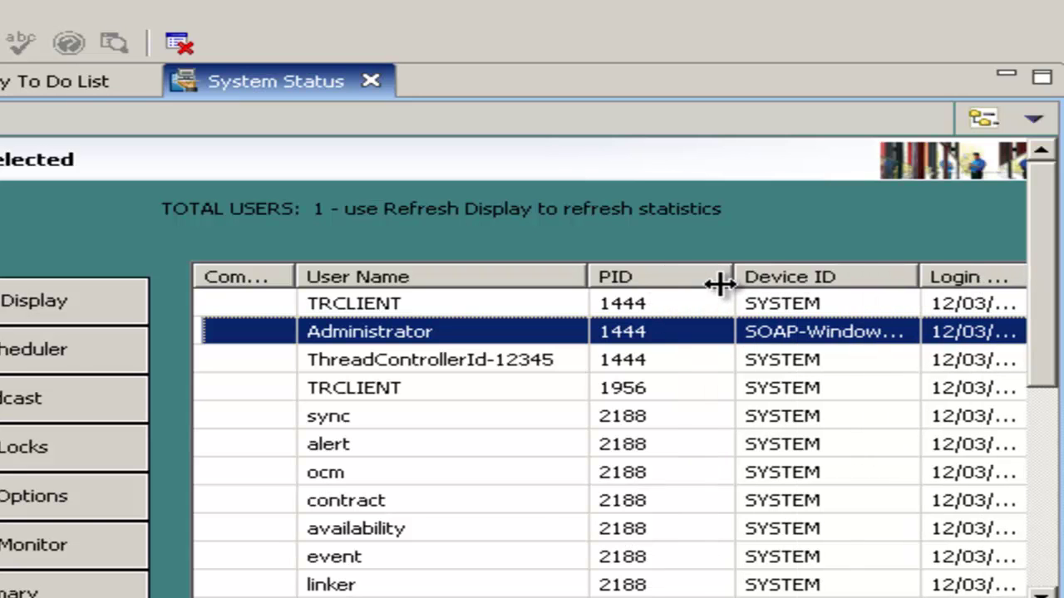
- Sort sessions by PID and confirm ThreadControllerId-12345 shares PID 1444 with Administrator
left_click(648, 281)
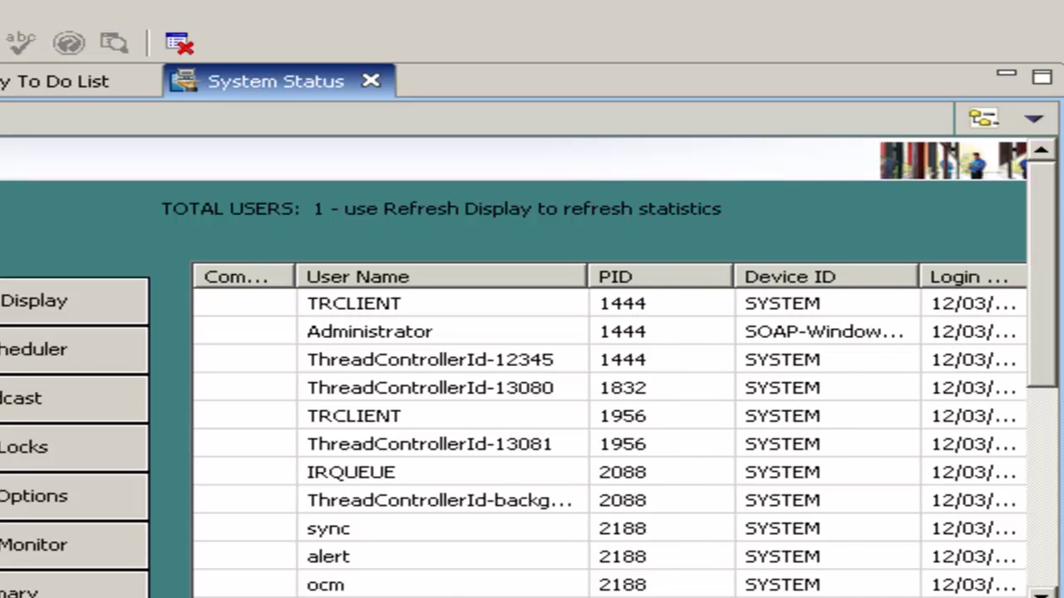
left_click(491, 360)
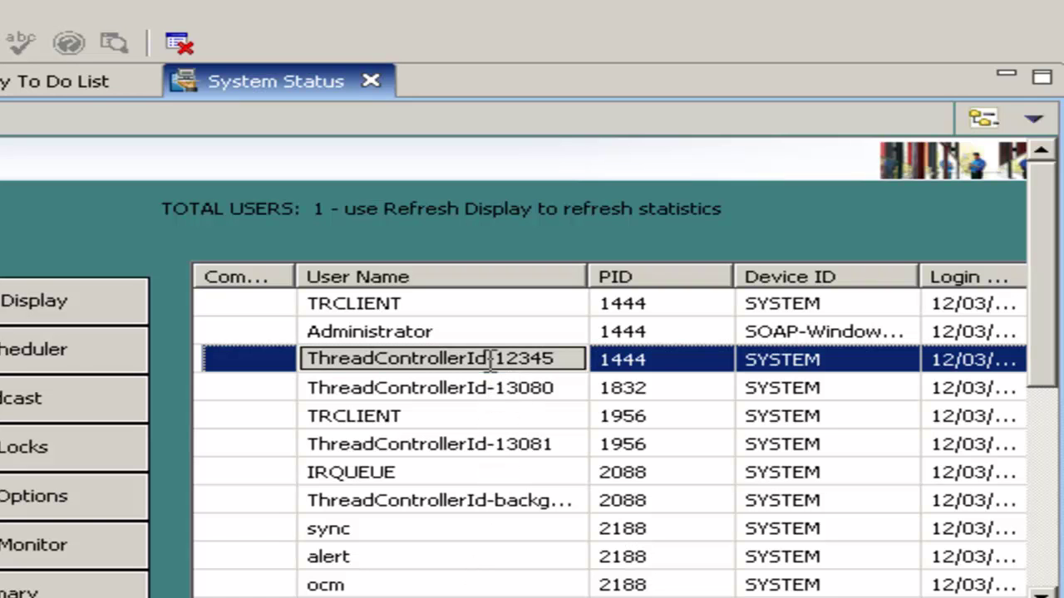
left_click(648, 362)
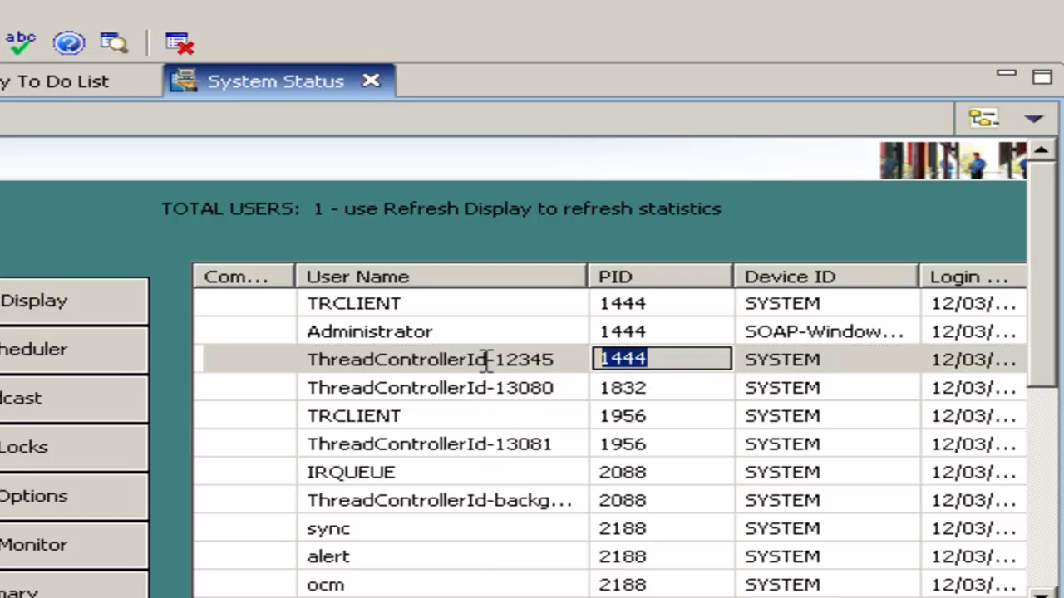
left_click(625, 337)
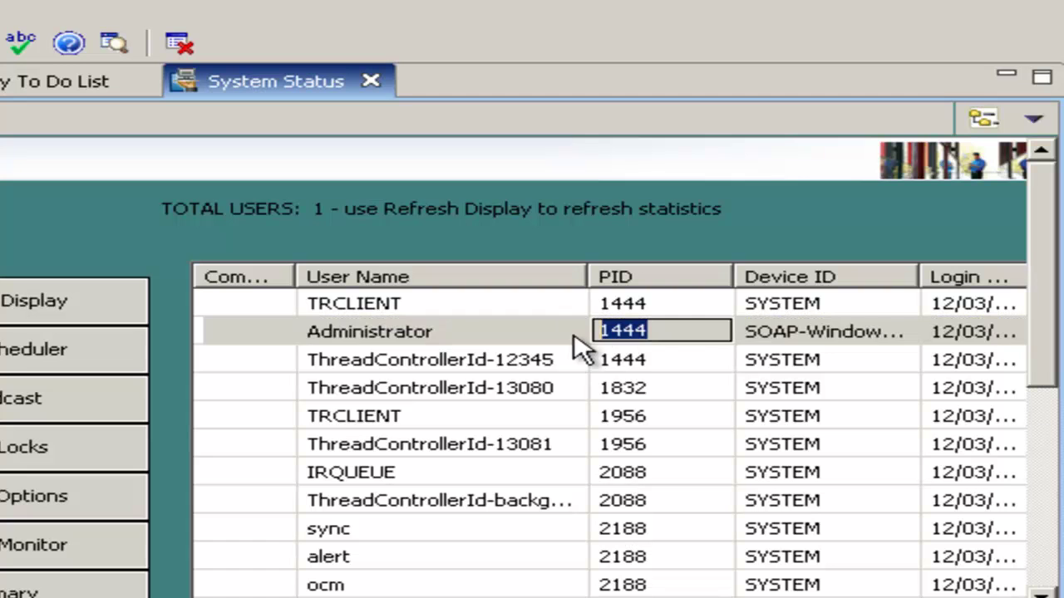
left_click(502, 334)
left_click(511, 362)
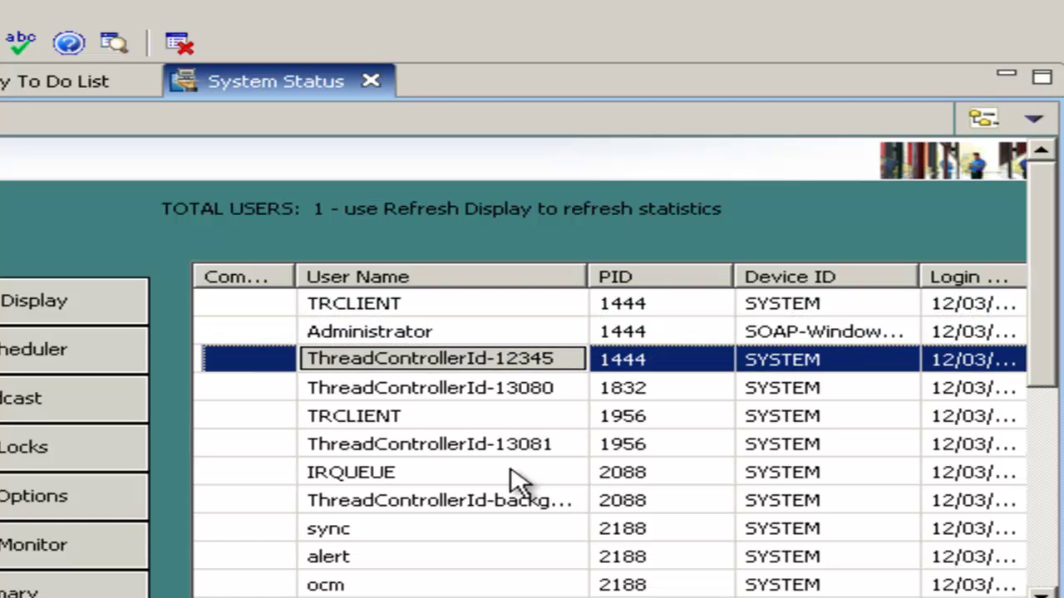
left_click(33, 64)
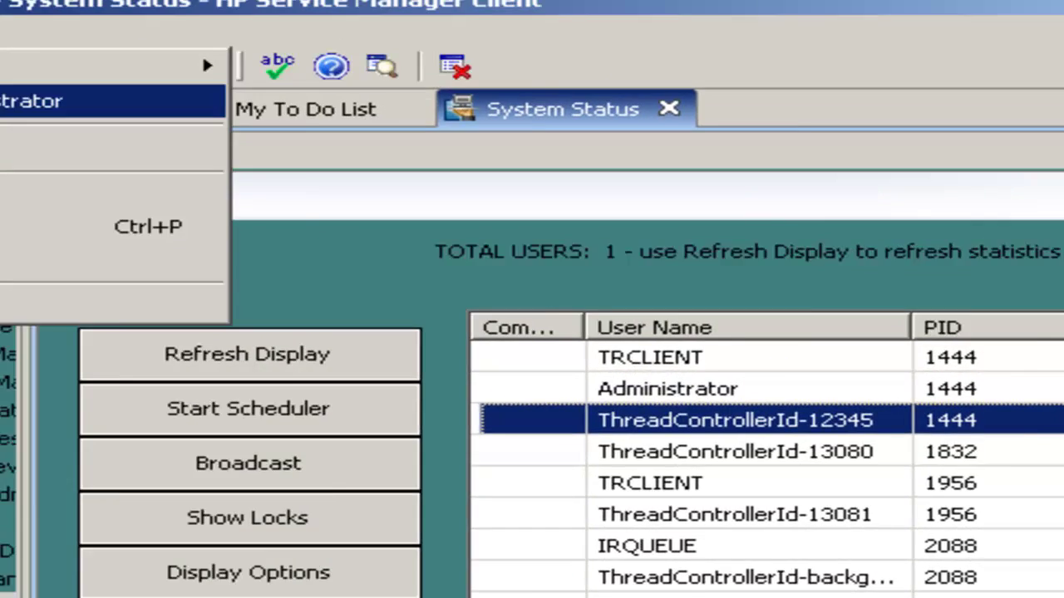
- Disconnect the Administrator session and mark step 4, Stop the Tomcat service, in the guide
left_click(83, 143)
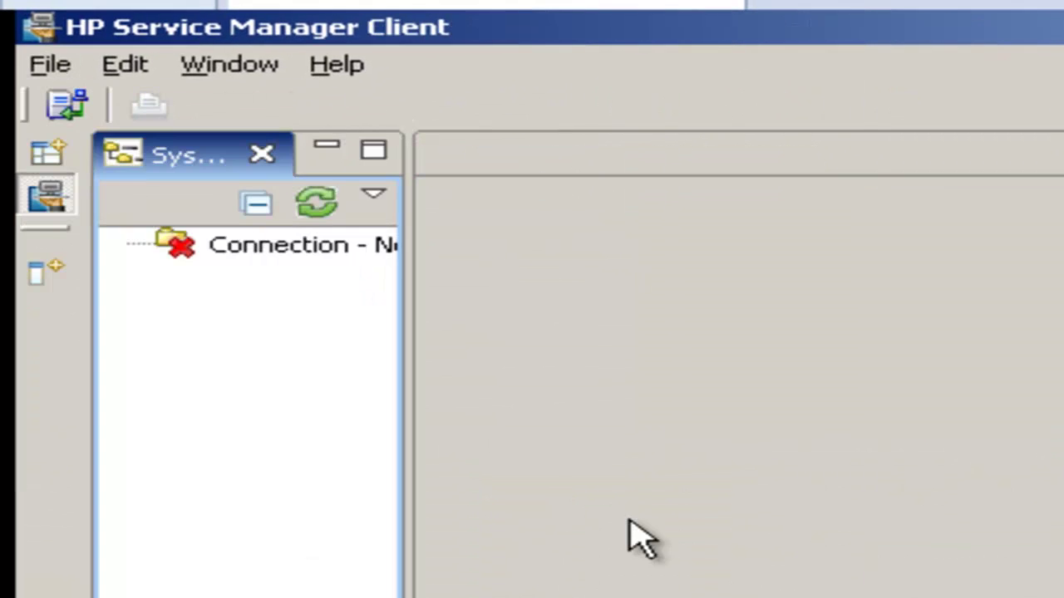
left_click(54, 66)
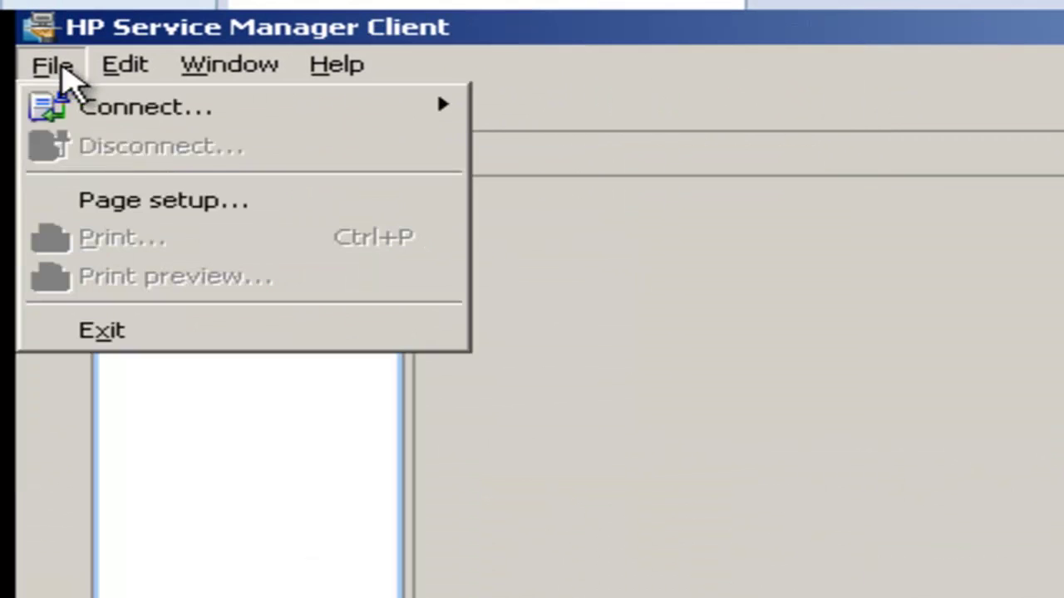
left_click(297, 352)
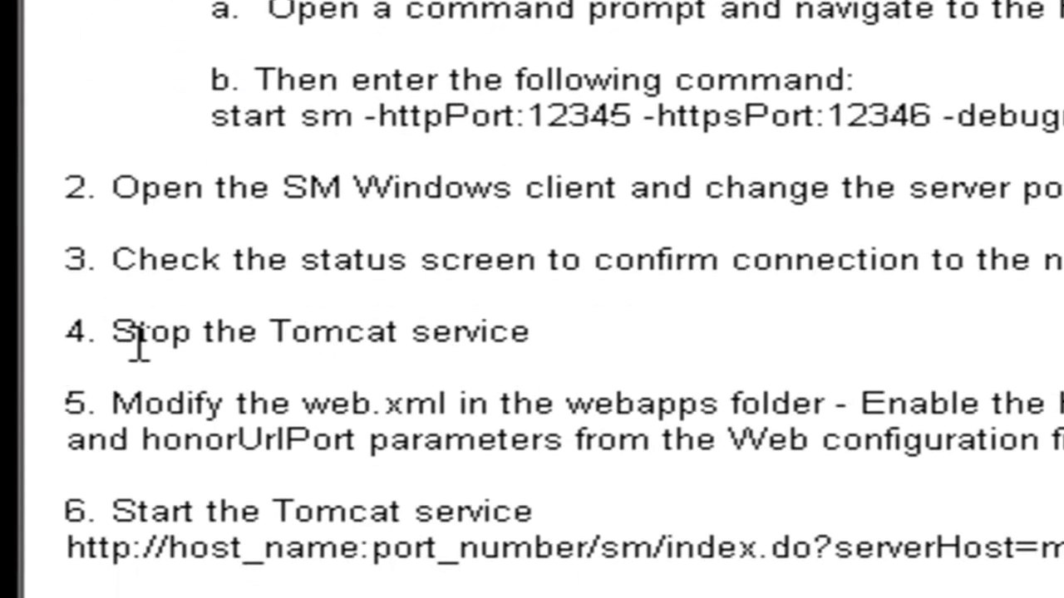
triple_click(139, 343)
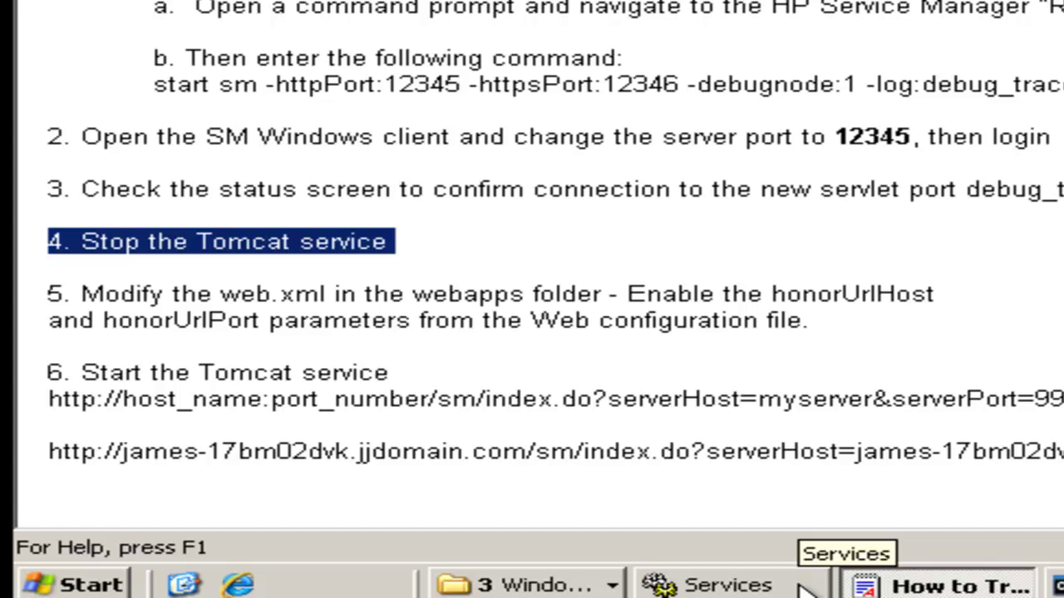
- Stop the Apache Tomcat 5.5 Tomcat5 service in Services and return to the guide
left_click(800, 585)
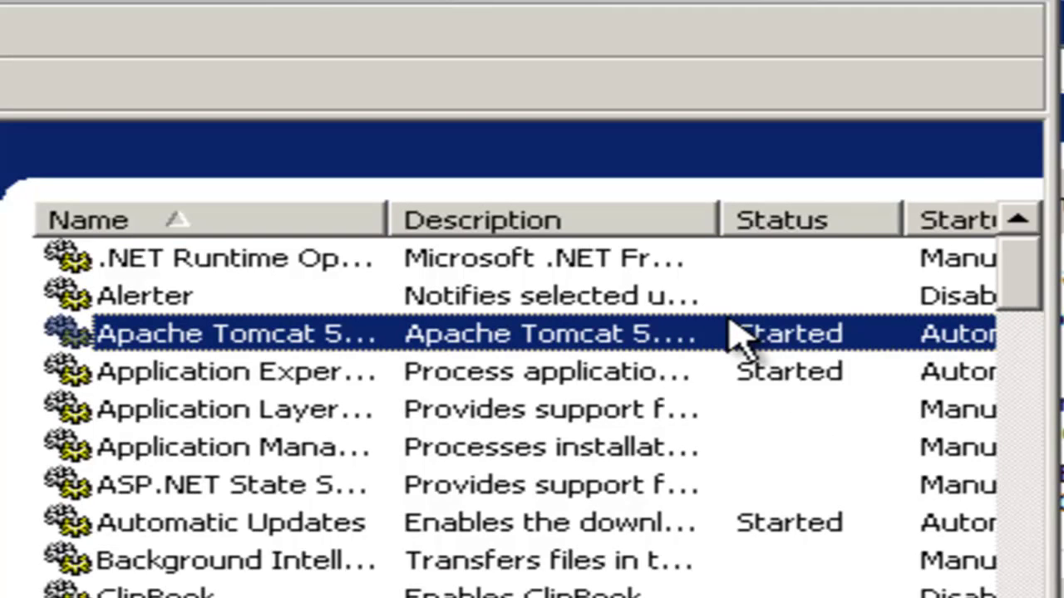
right_click(422, 333)
left_click(498, 391)
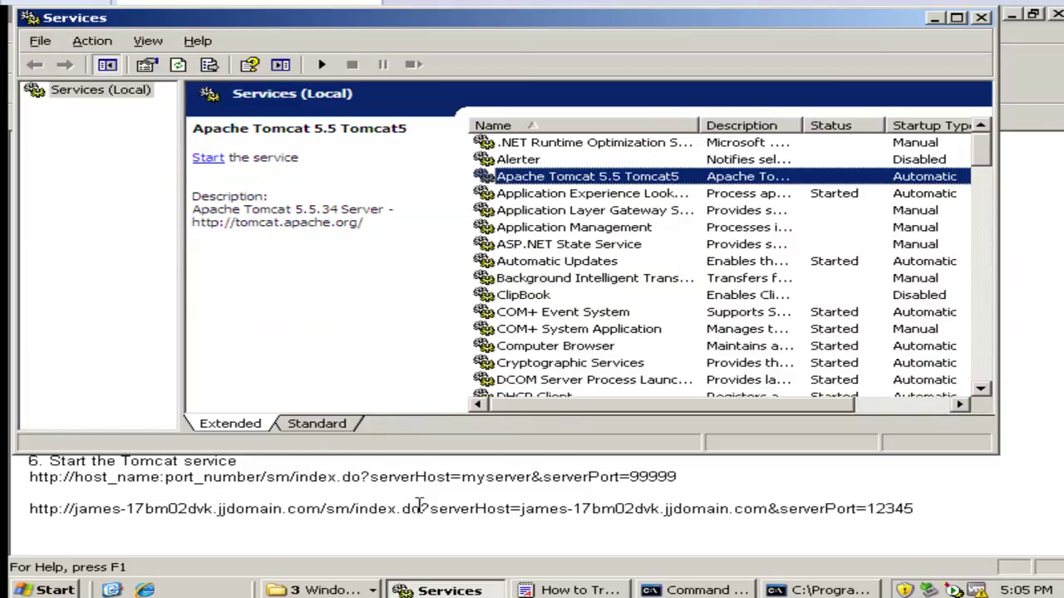
key("alt+Tab")
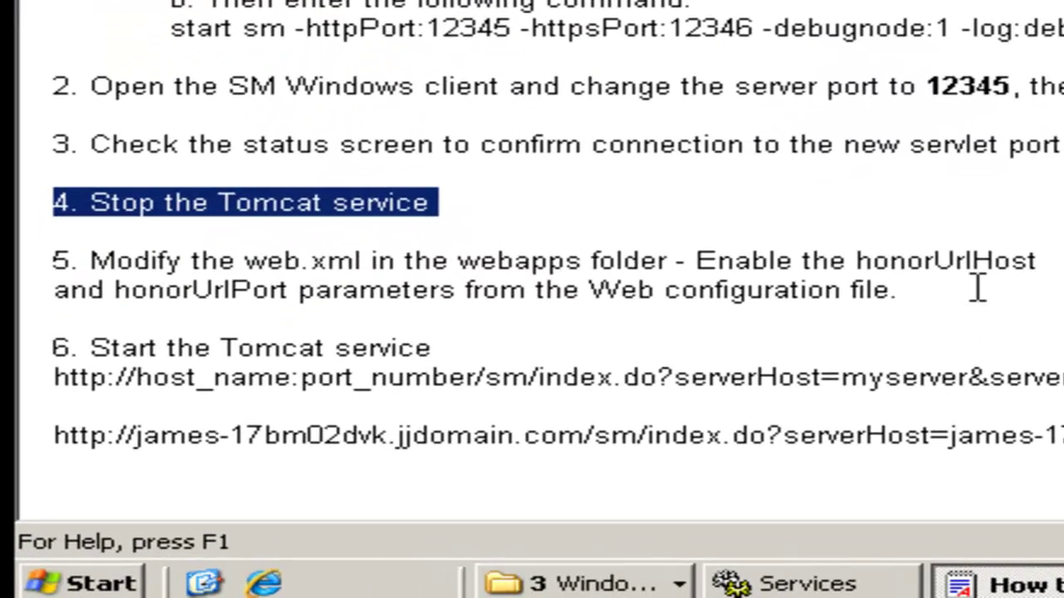
- Glance at step 5 in the guide and switch to the Service Manager Explorer window
double_click(13, 249)
left_click(304, 289)
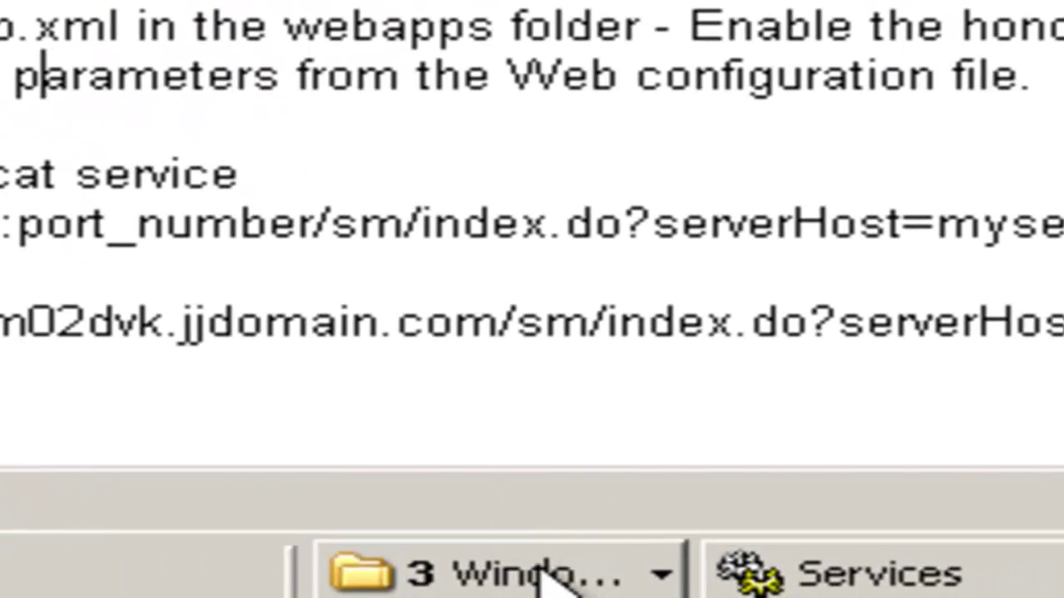
left_click(545, 578)
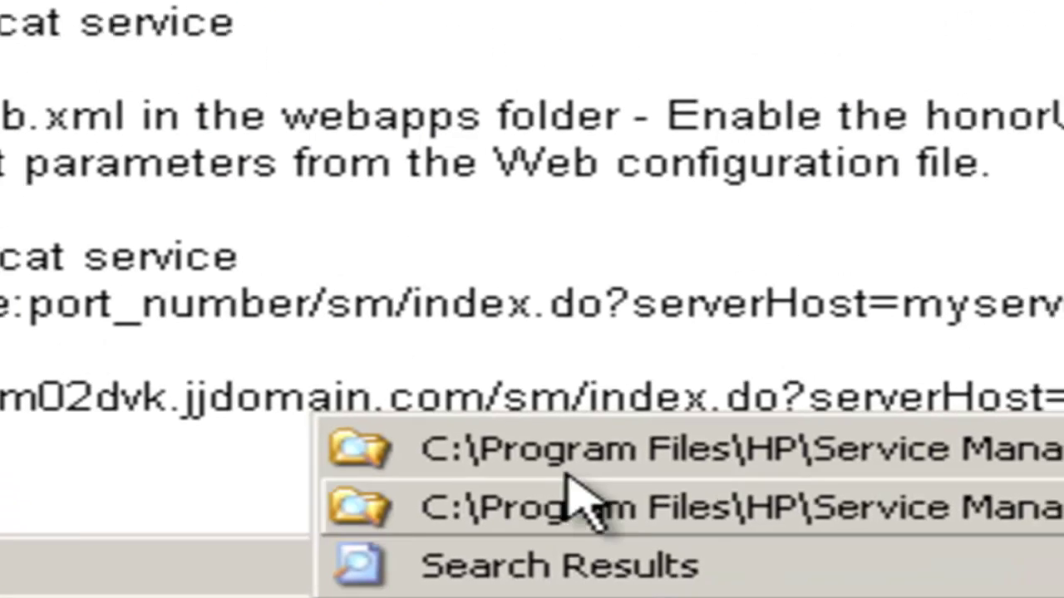
left_click(581, 436)
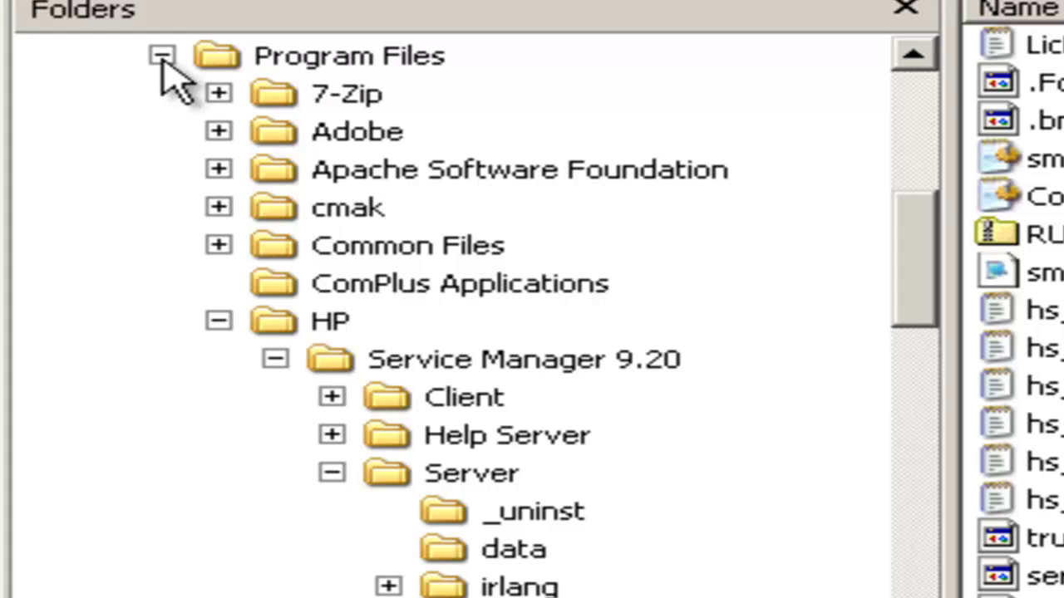
- Browse to Apache Software Foundation > Tomcat 5.5 > webapps and right-click web.xml
left_click(219, 321)
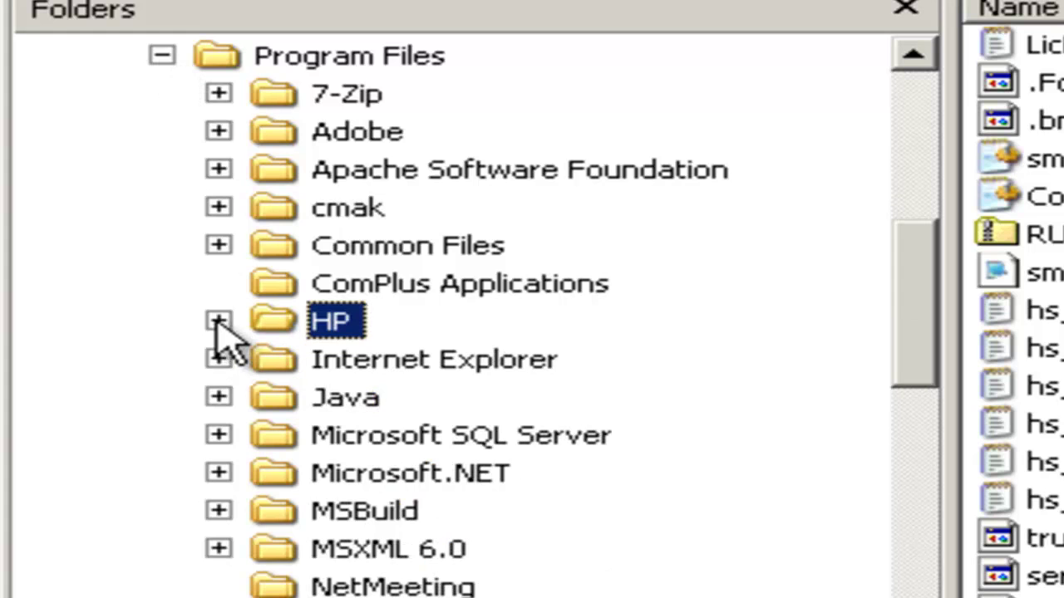
left_click(219, 169)
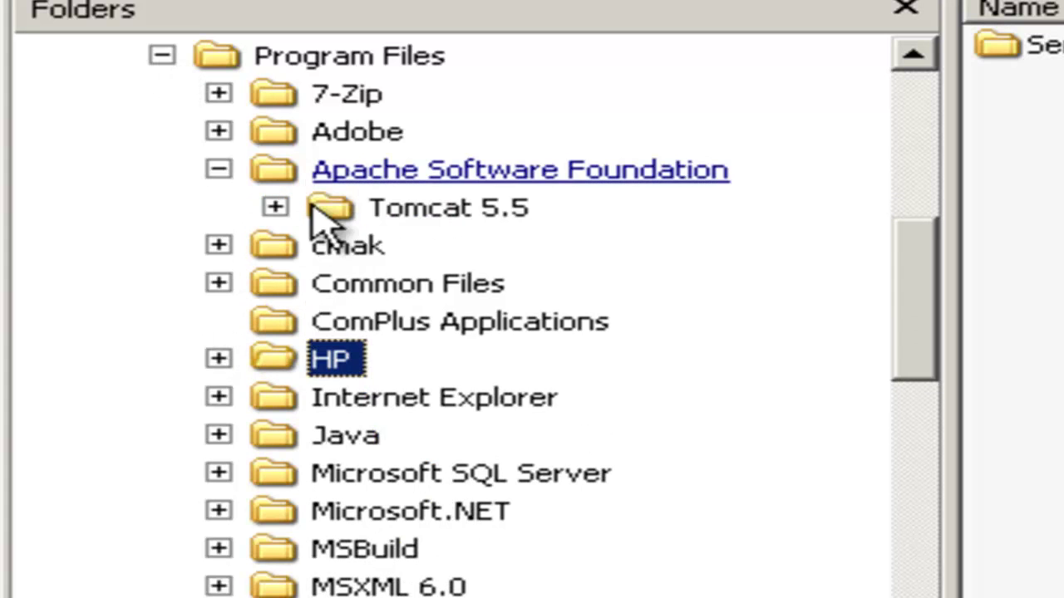
left_click(276, 207)
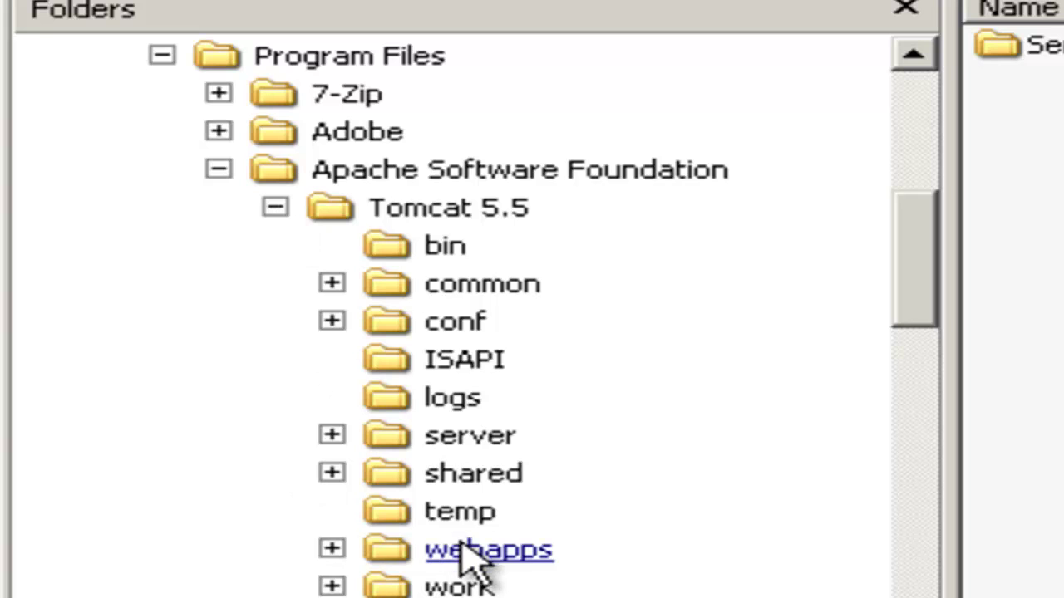
left_click(475, 555)
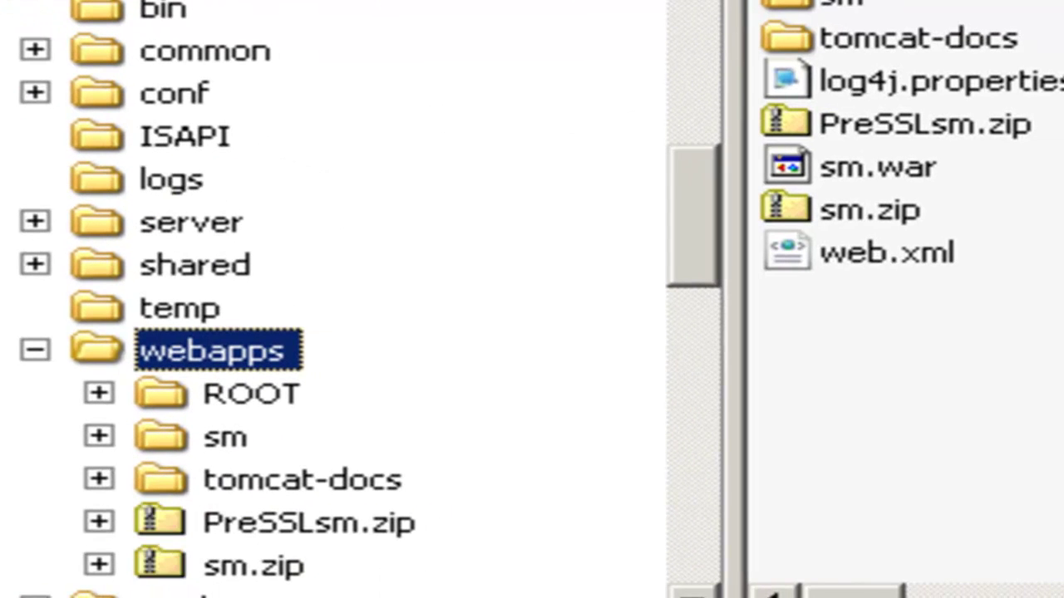
left_click(881, 254)
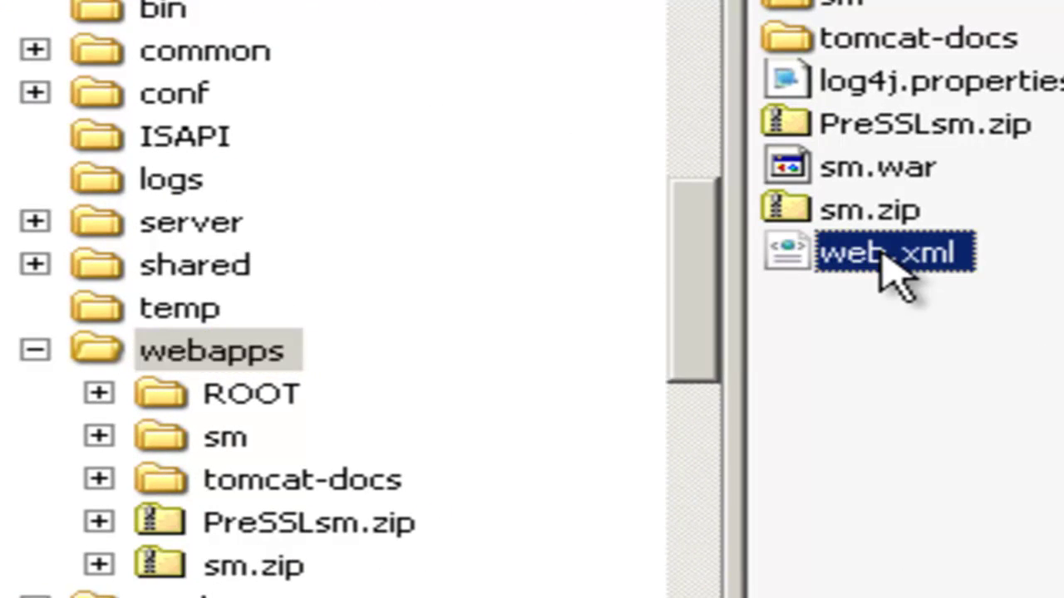
right_click(883, 259)
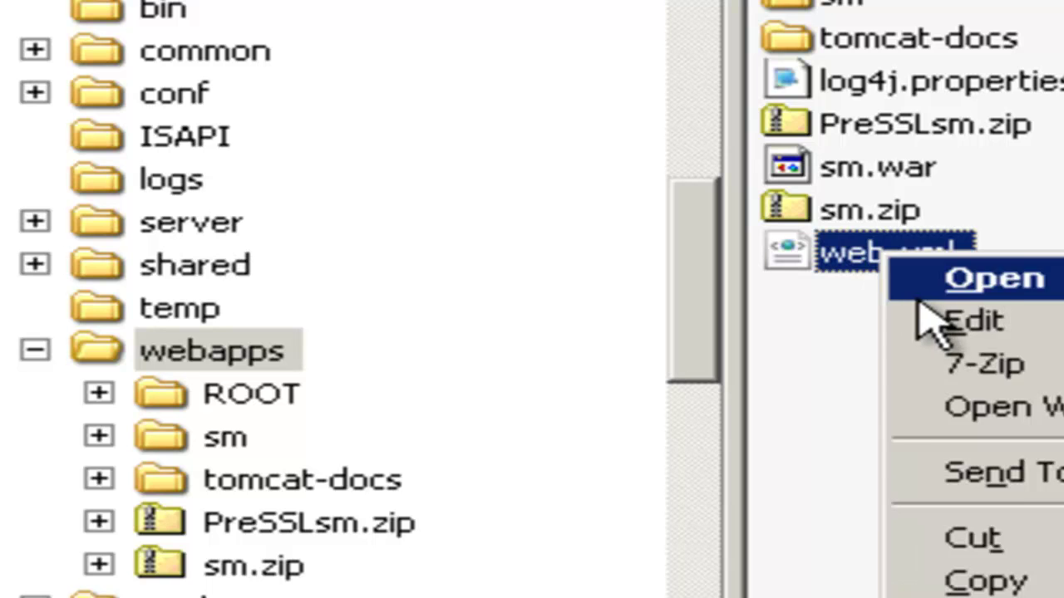
- Open web.xml in Notepad and search for 'honor' to find the honorUrl parameters
left_click(981, 322)
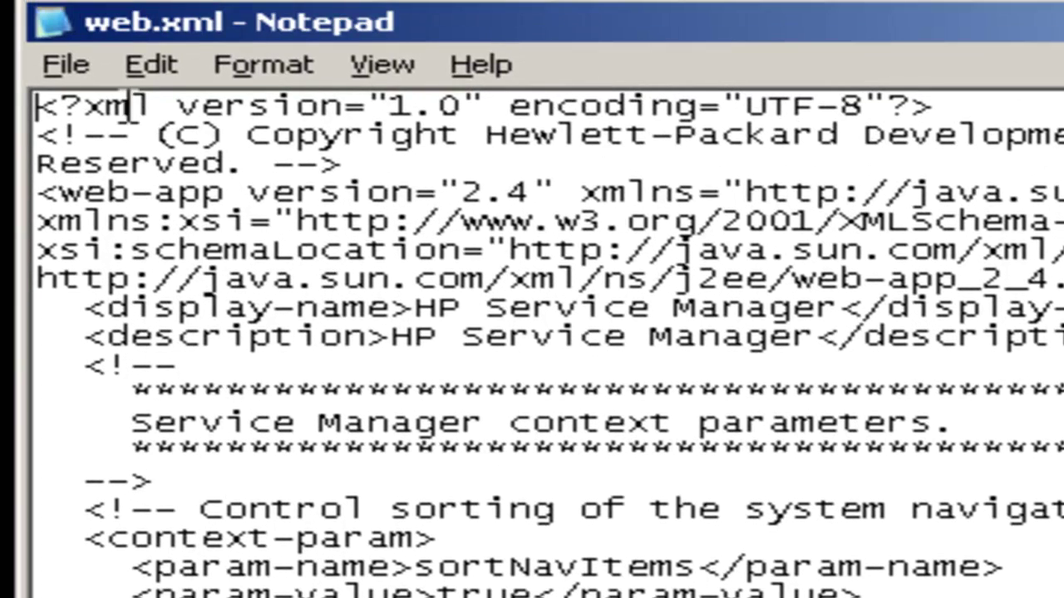
left_click(155, 67)
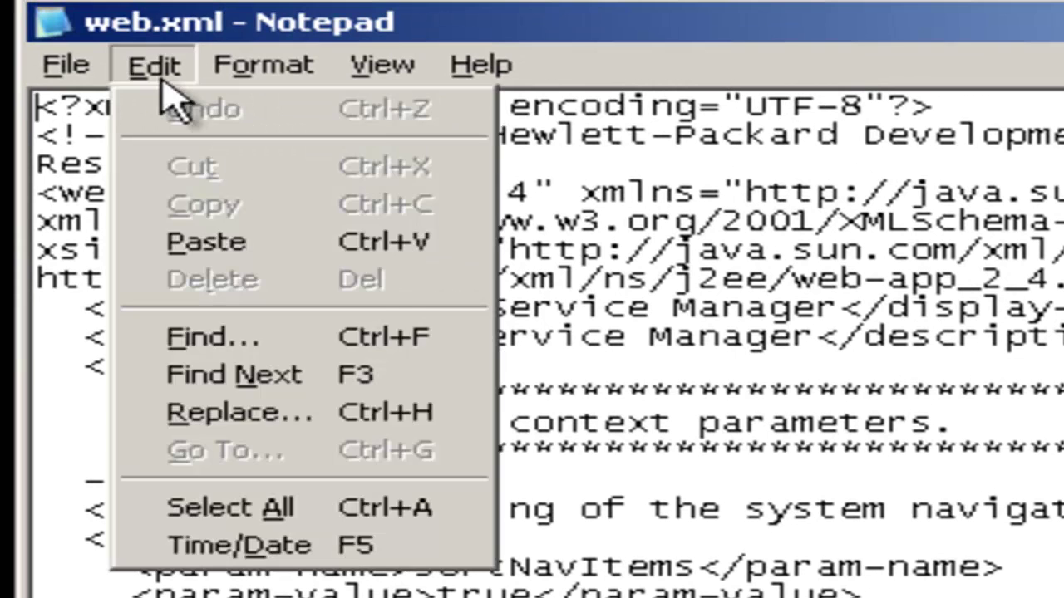
left_click(407, 341)
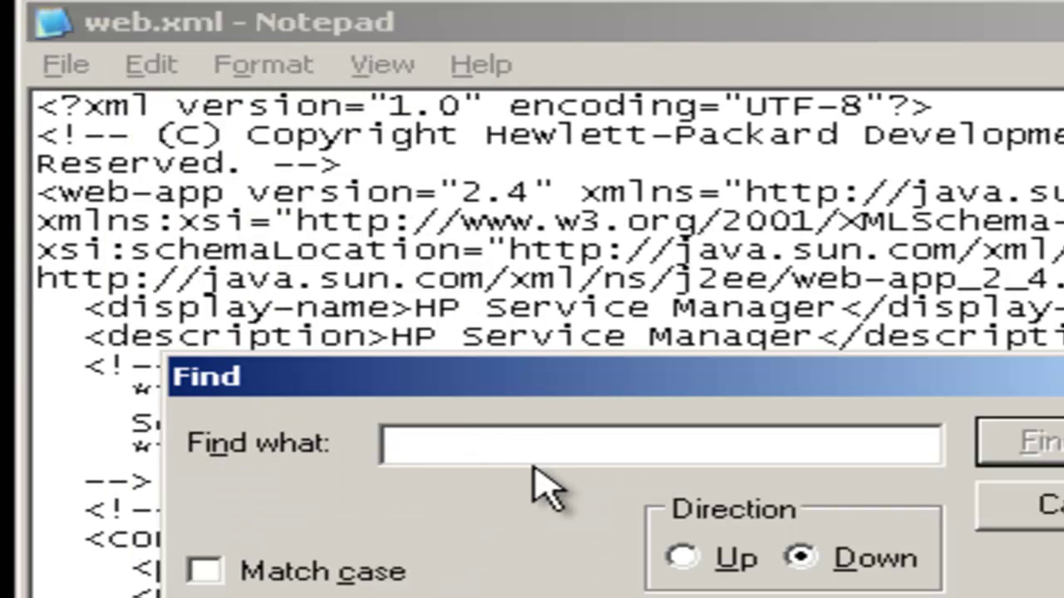
type("honor")
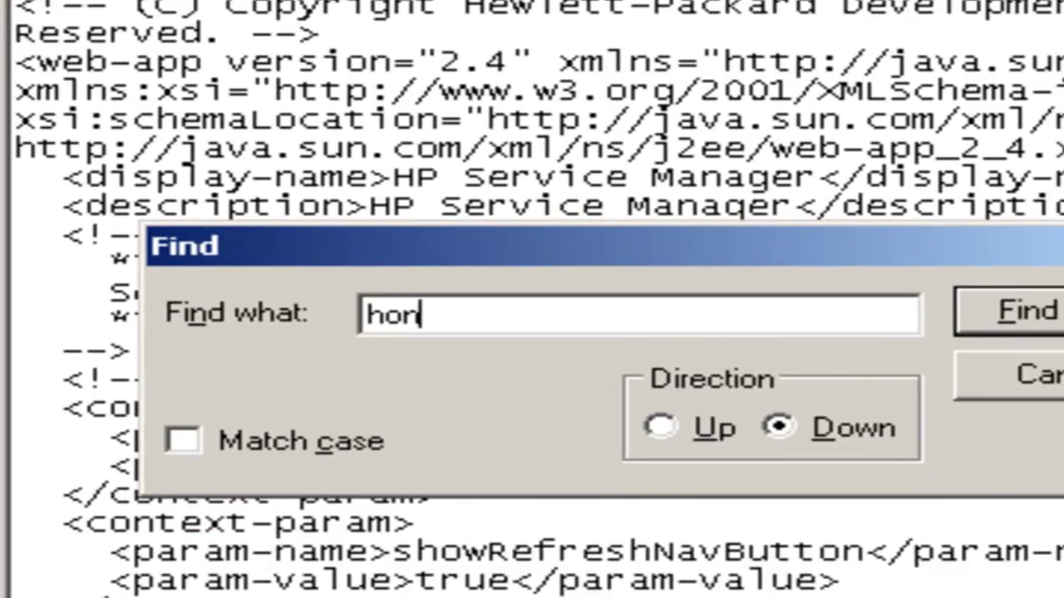
key("Return")
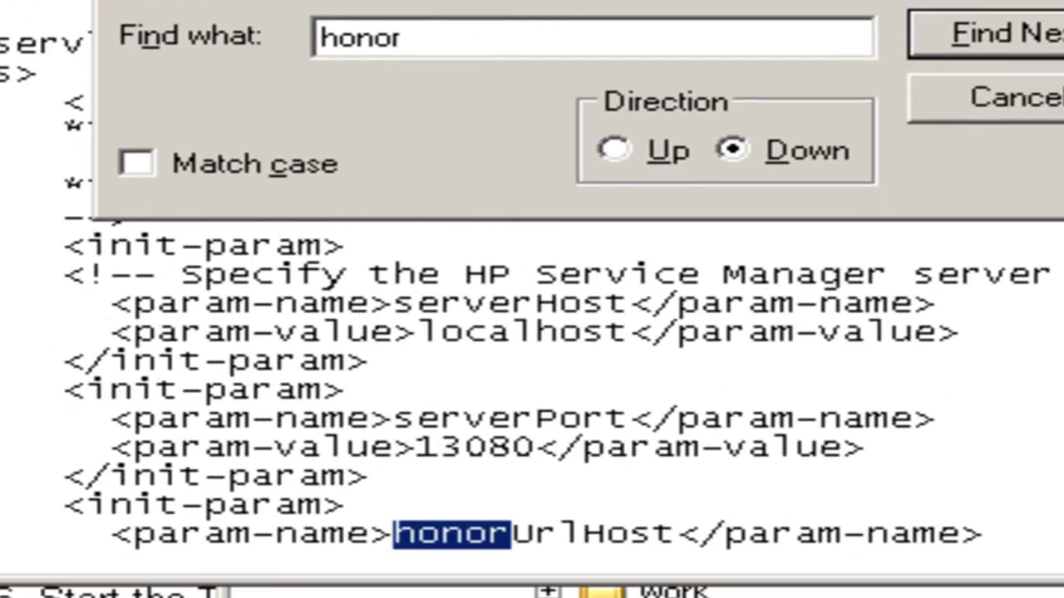
scroll(445, 390, "down", 3)
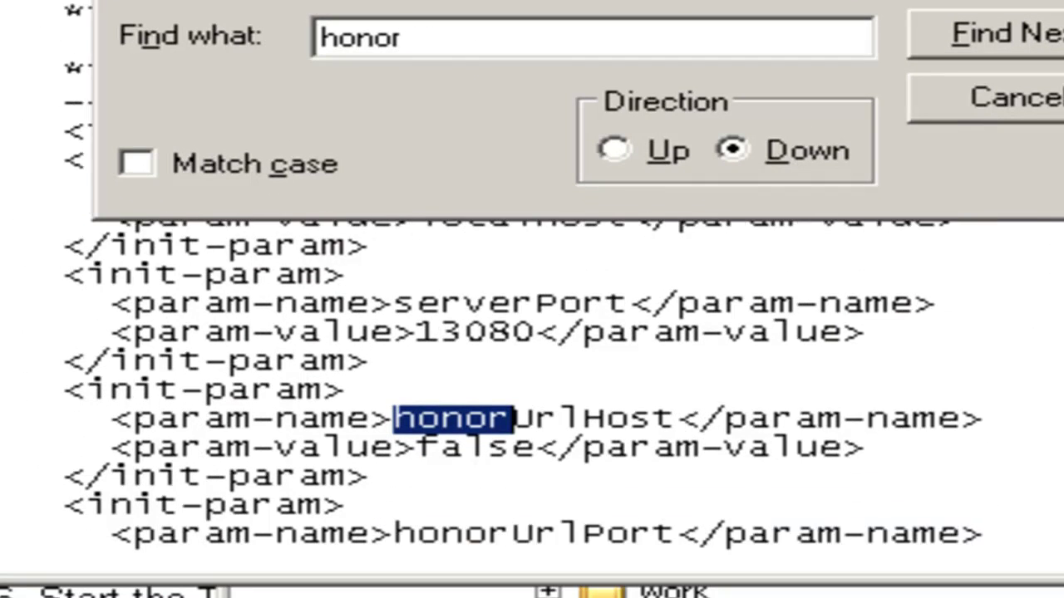
left_click(458, 361)
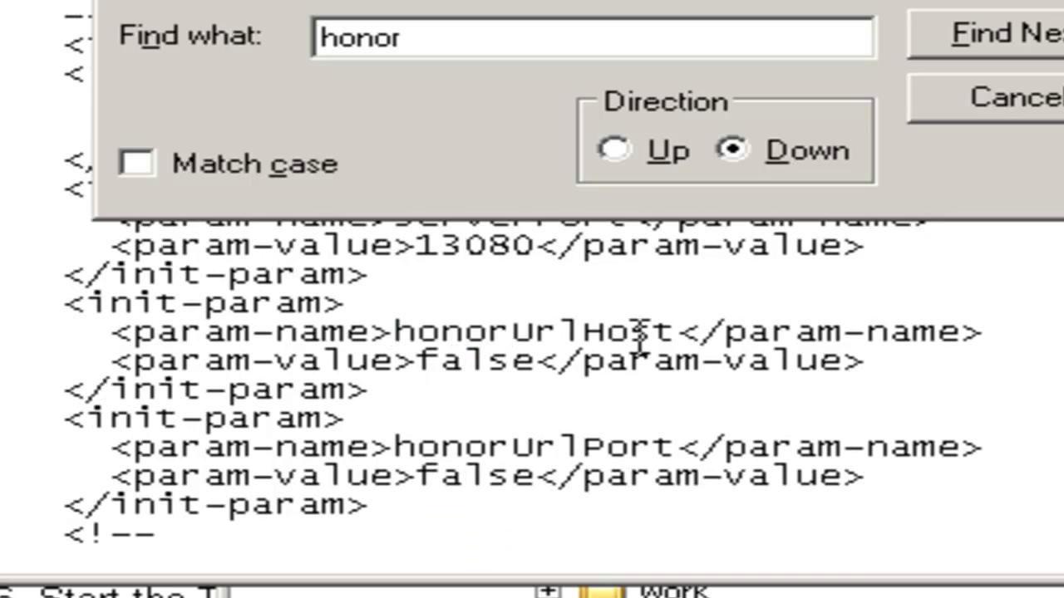
- Change the honorUrlHost and honorUrlPort values from false to true
left_click_drag(675, 332, 393, 334)
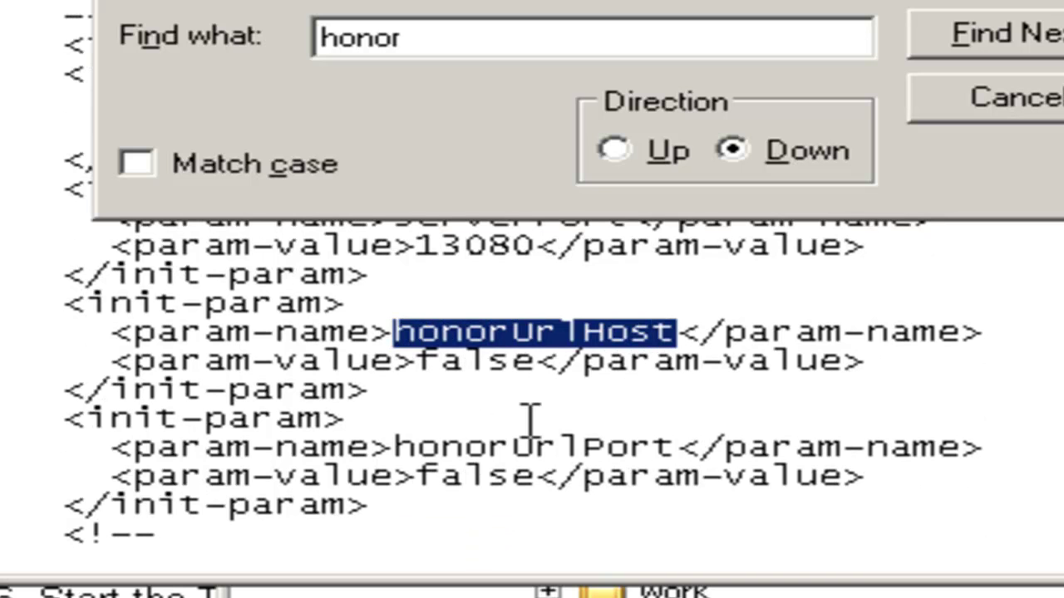
left_click_drag(676, 446, 390, 440)
left_click(532, 444)
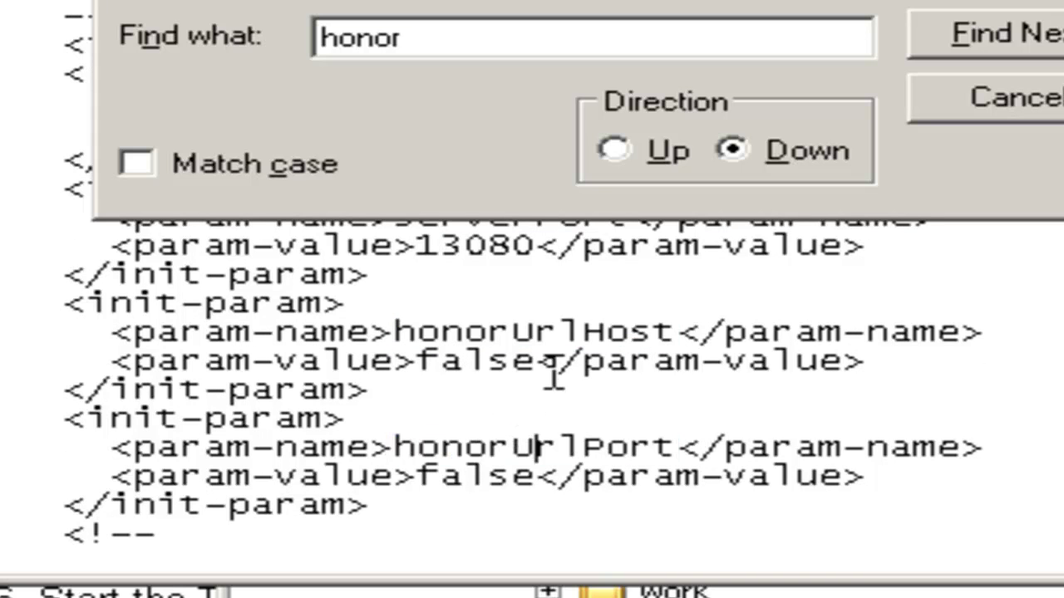
left_click_drag(537, 361, 407, 364)
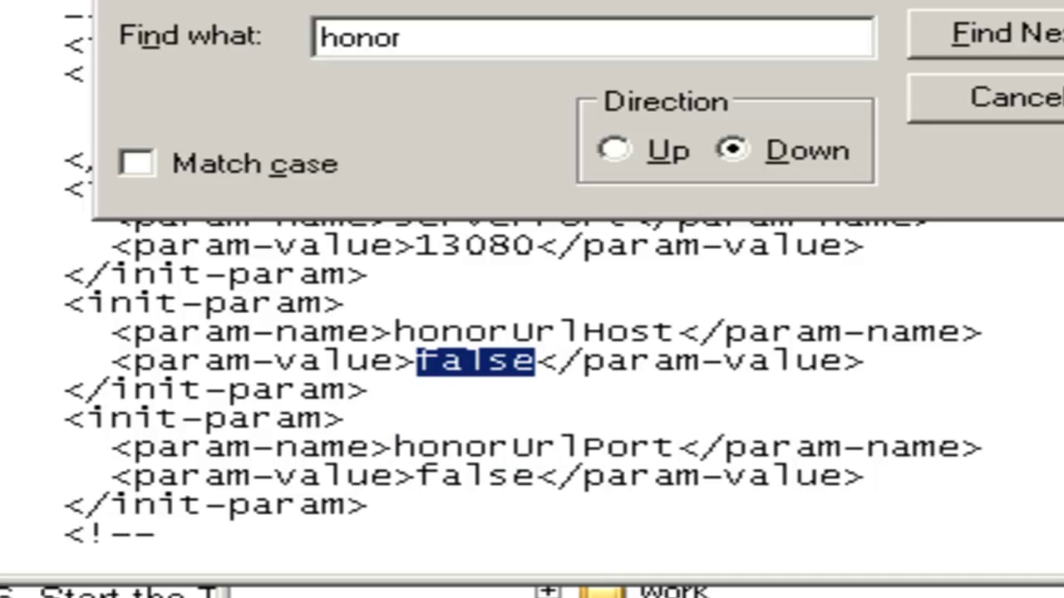
left_click(541, 398)
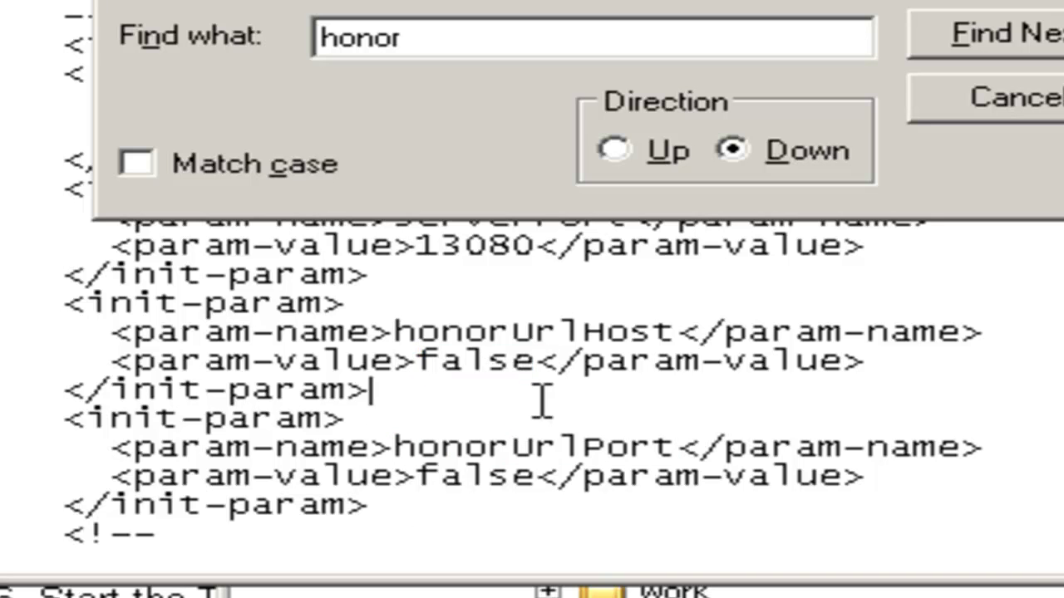
left_click(536, 363)
key("BackSpace")
key("BackSpace")
key("BackSpace")
key("BackSpace")
key("BackSpace")
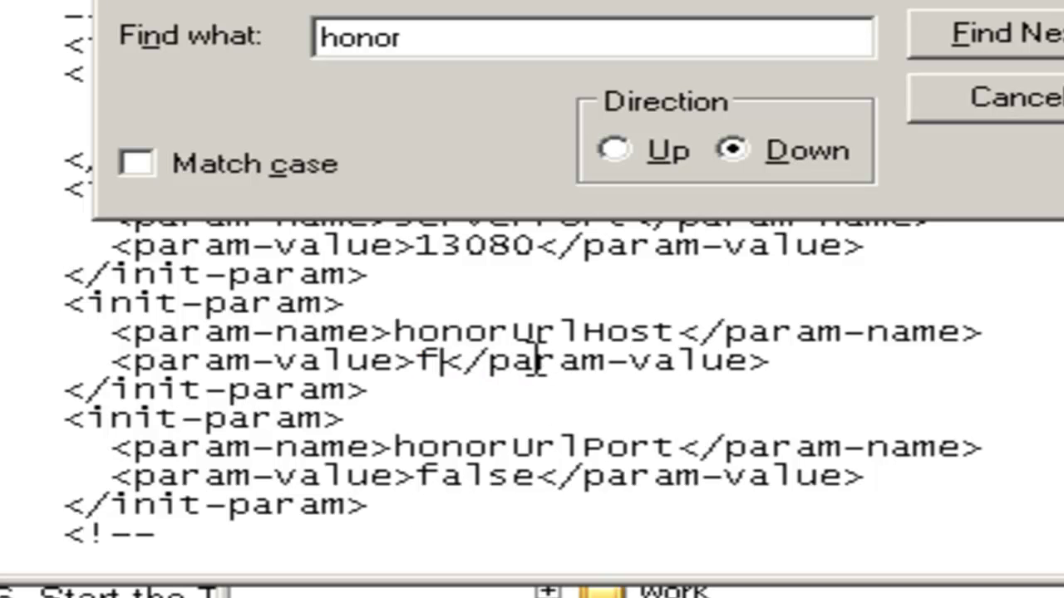
type("true")
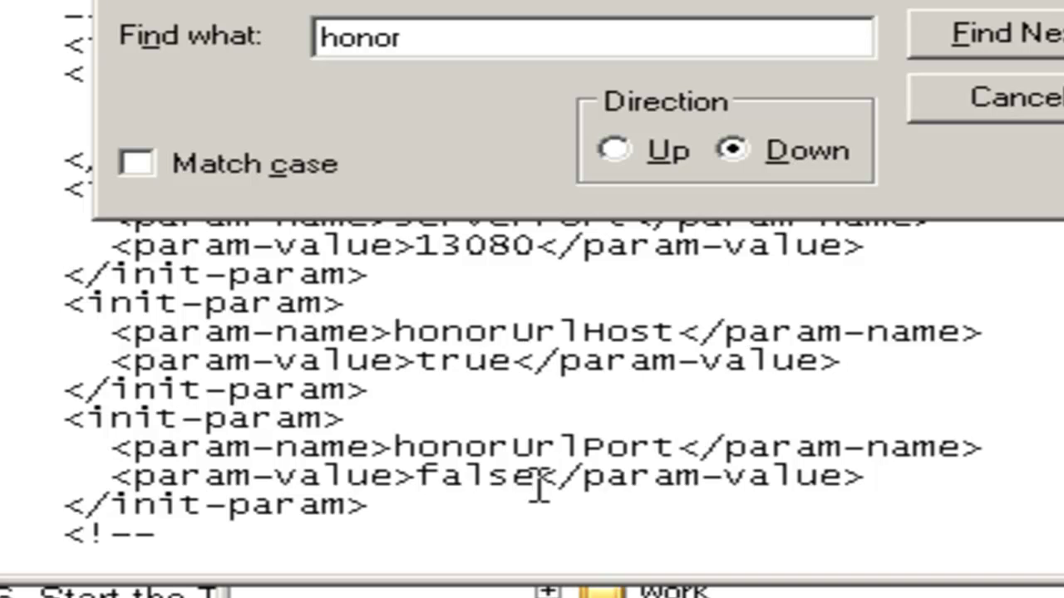
left_click_drag(537, 479, 422, 485)
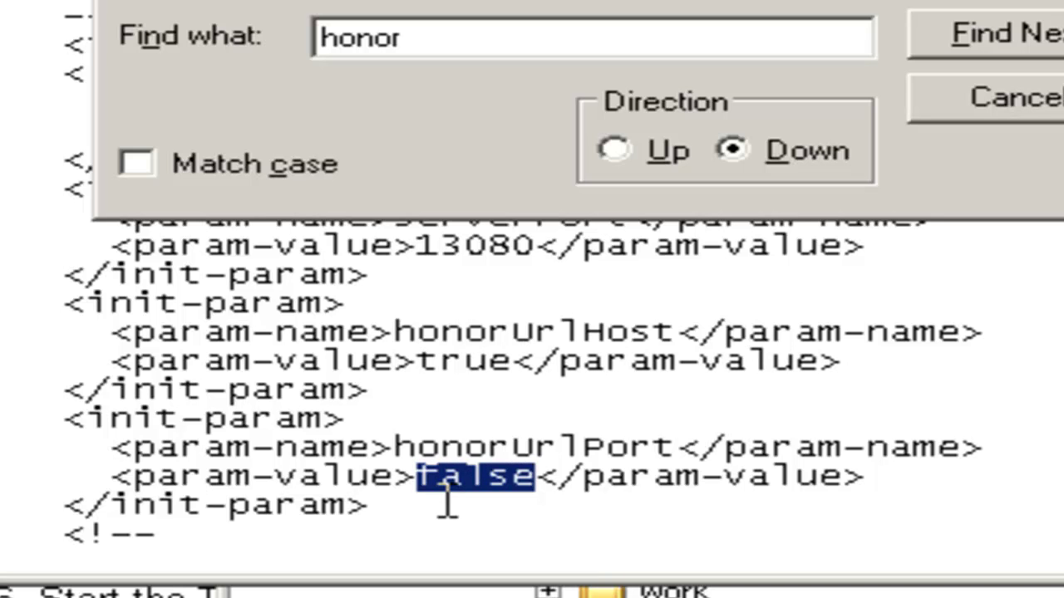
type("t")
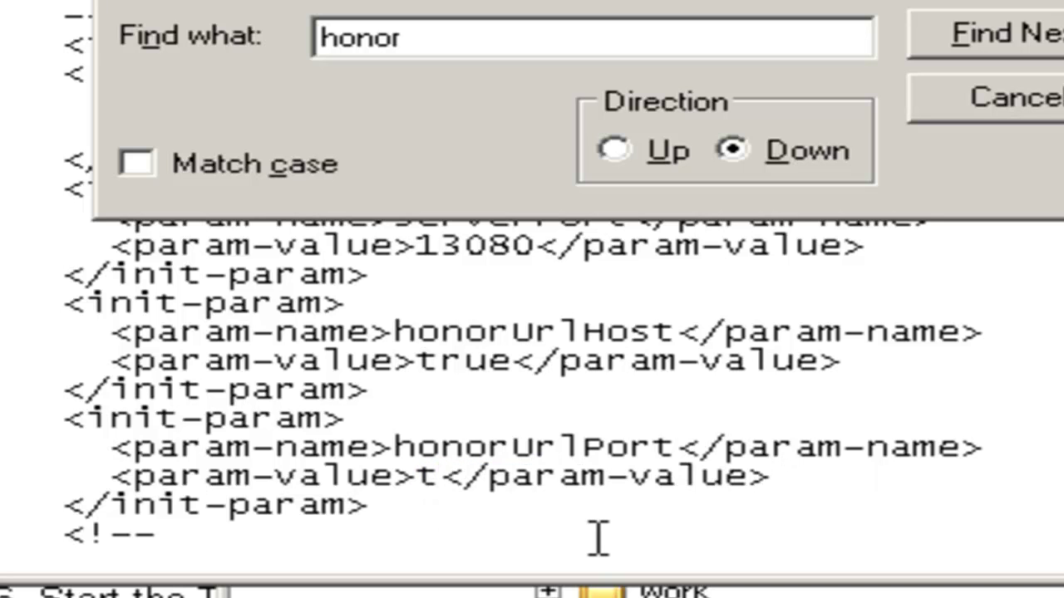
type("rue")
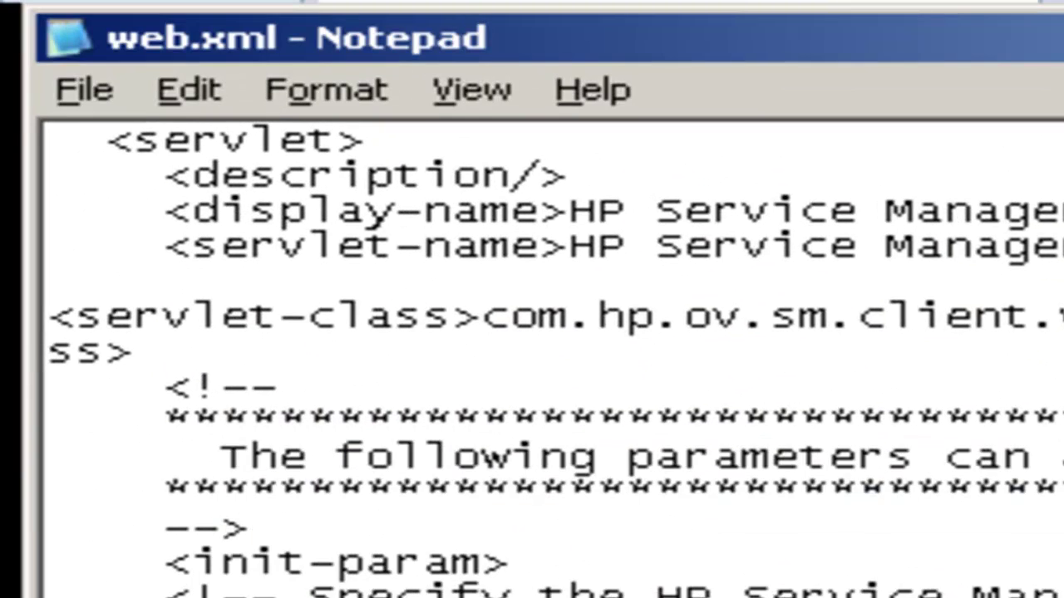
- Save web.xml and exit Notepad
left_click(78, 93)
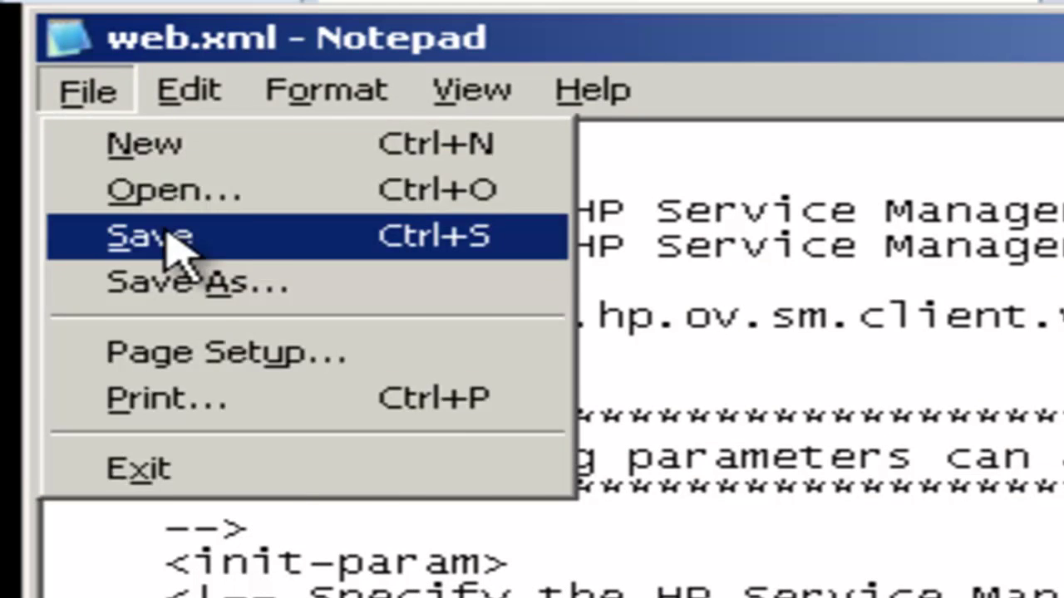
left_click(166, 233)
left_click(90, 105)
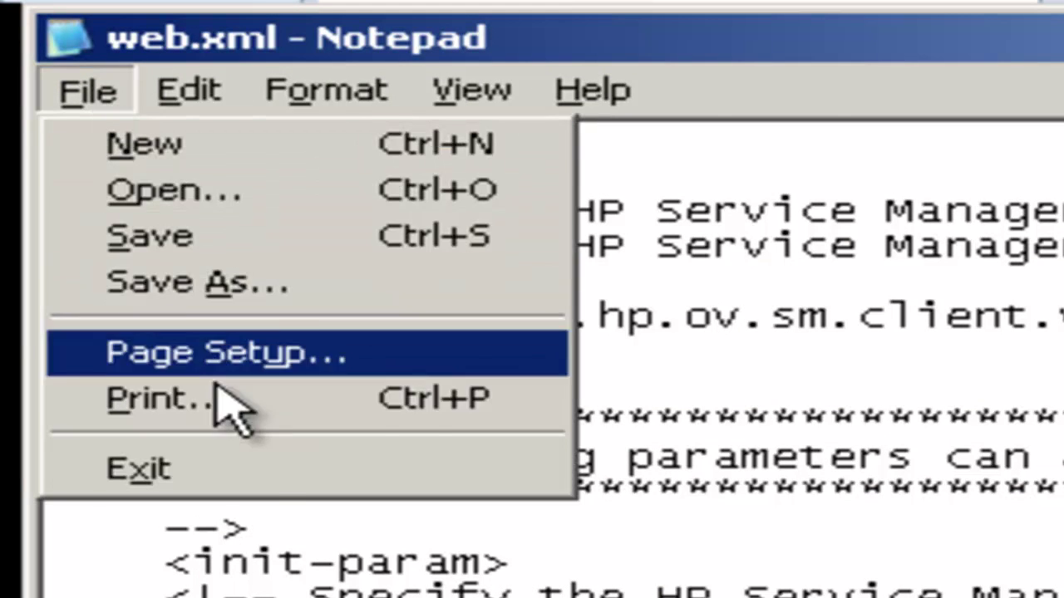
left_click(254, 475)
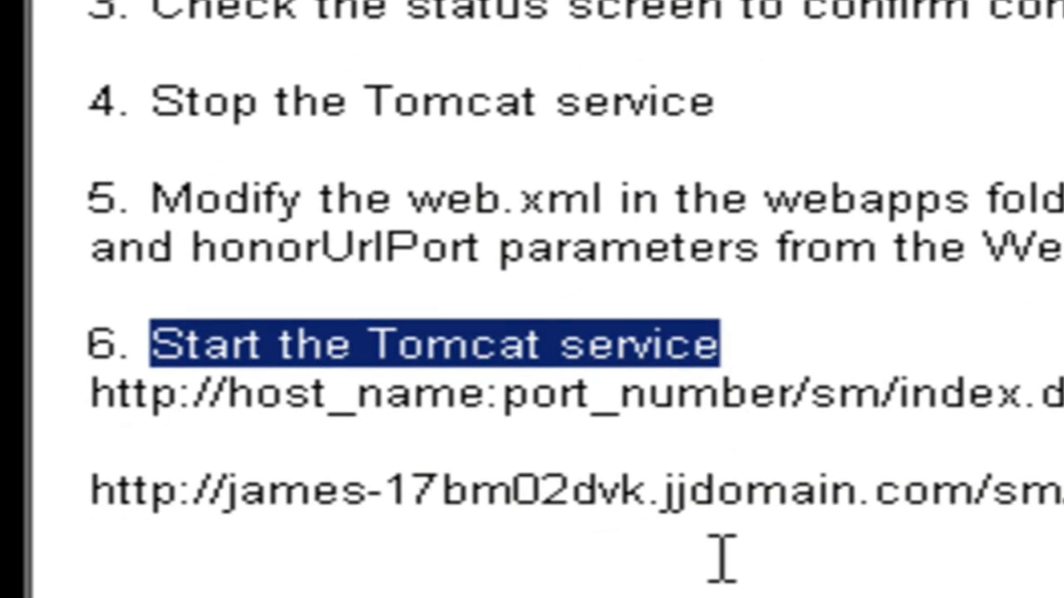
- Start the Apache Tomcat 5.5 Tomcat5 service from the Services list
key("alt+Tab")
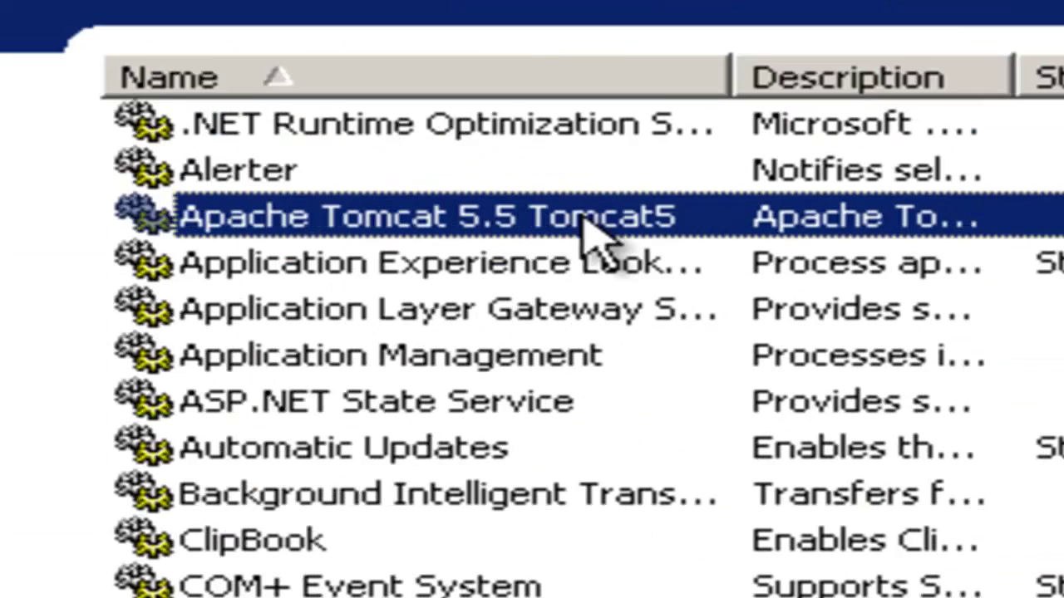
right_click(586, 227)
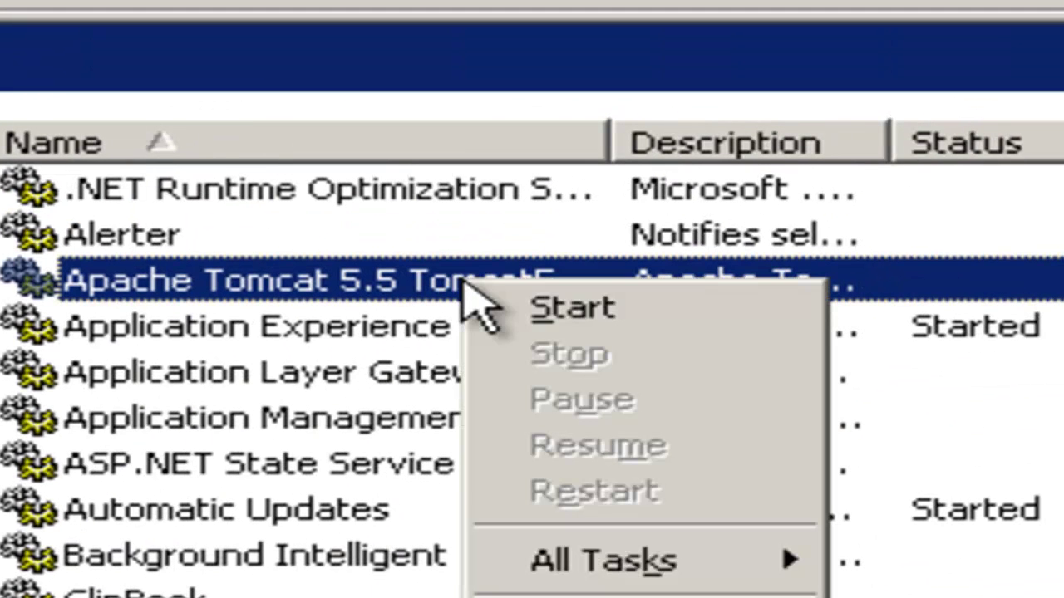
left_click(500, 317)
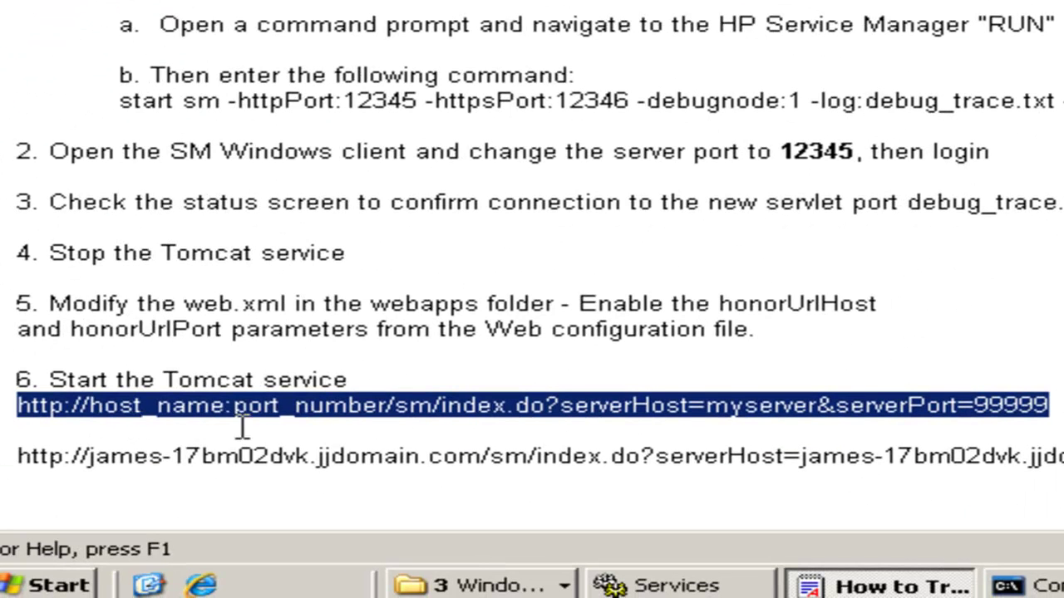
- Select the second Service Manager URL ending serverPort=12345 in WordPad and copy it
left_click(134, 456)
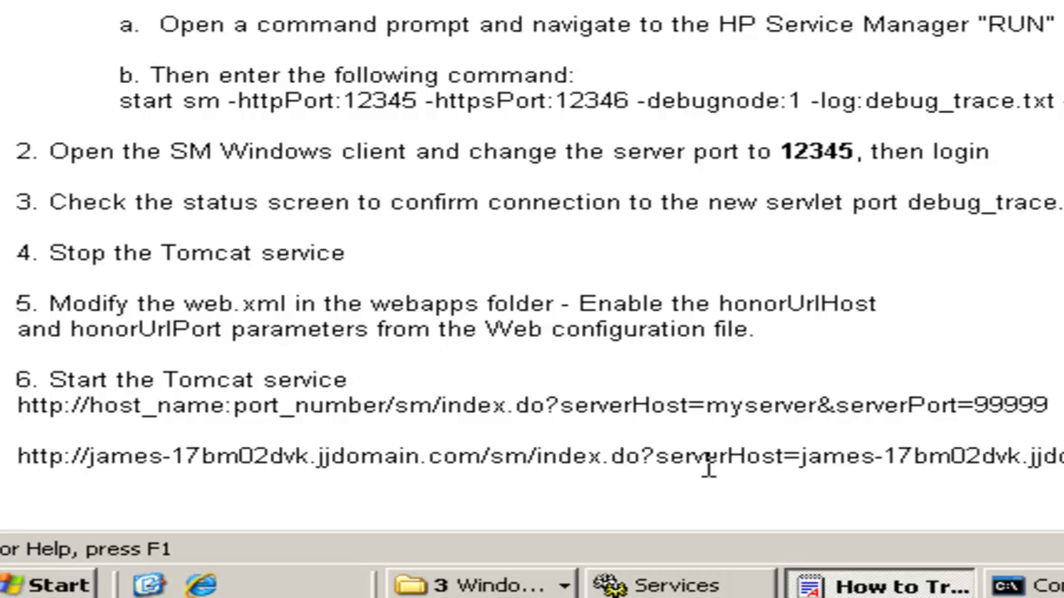
left_click_drag(656, 456, 793, 459)
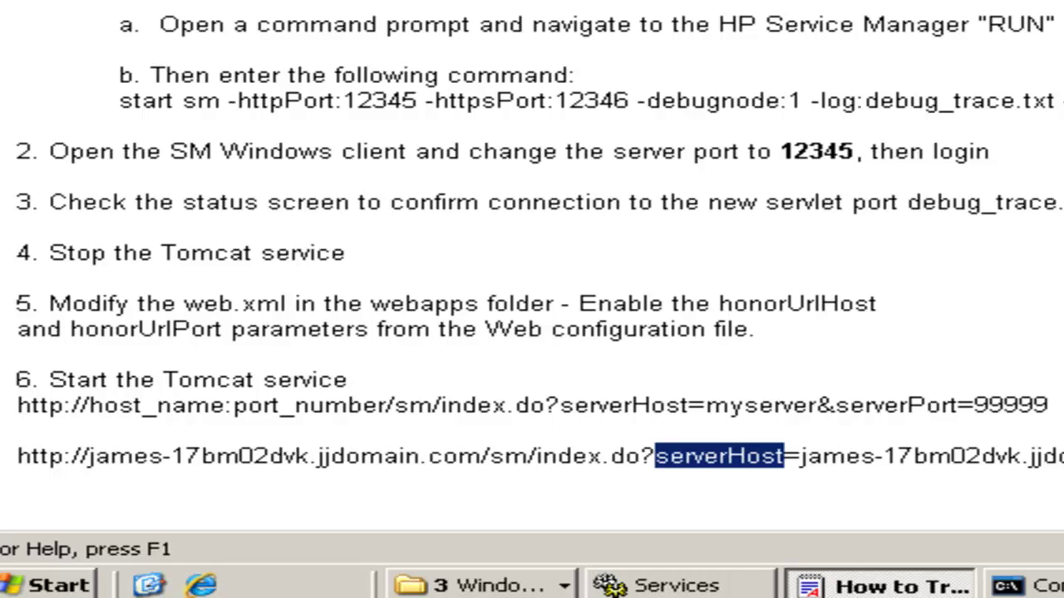
left_click_drag(816, 456, 936, 457)
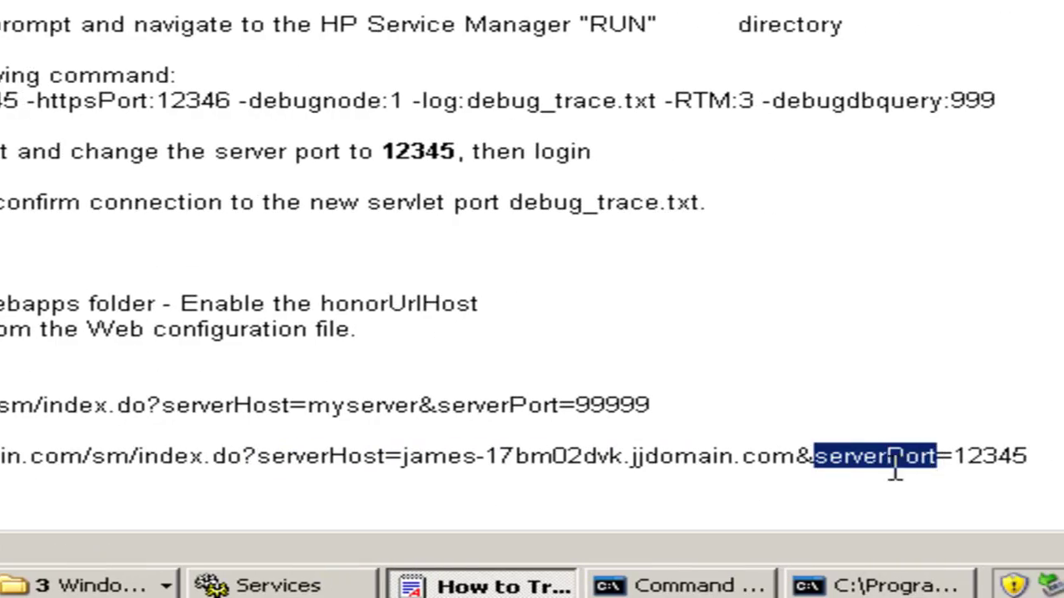
left_click_drag(1039, 456, 0, 448)
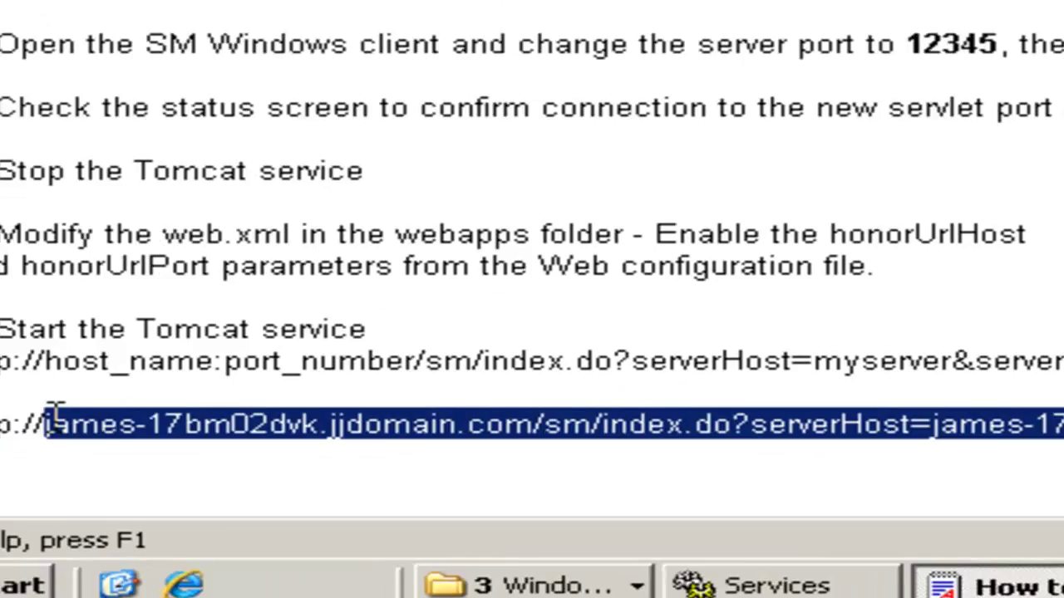
left_click_drag(52, 413, 0, 418)
right_click(5, 426)
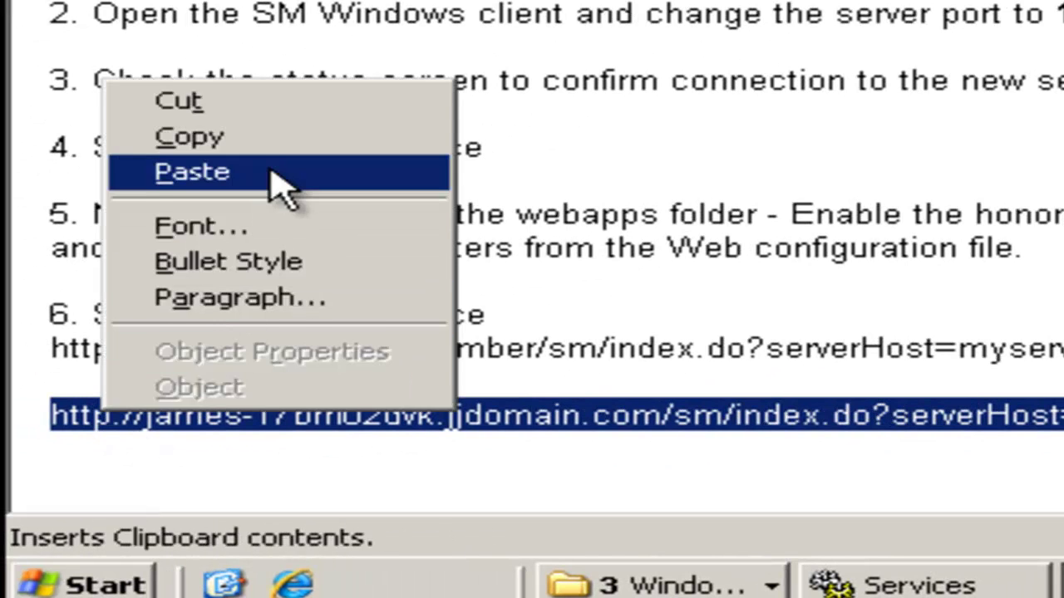
left_click(279, 140)
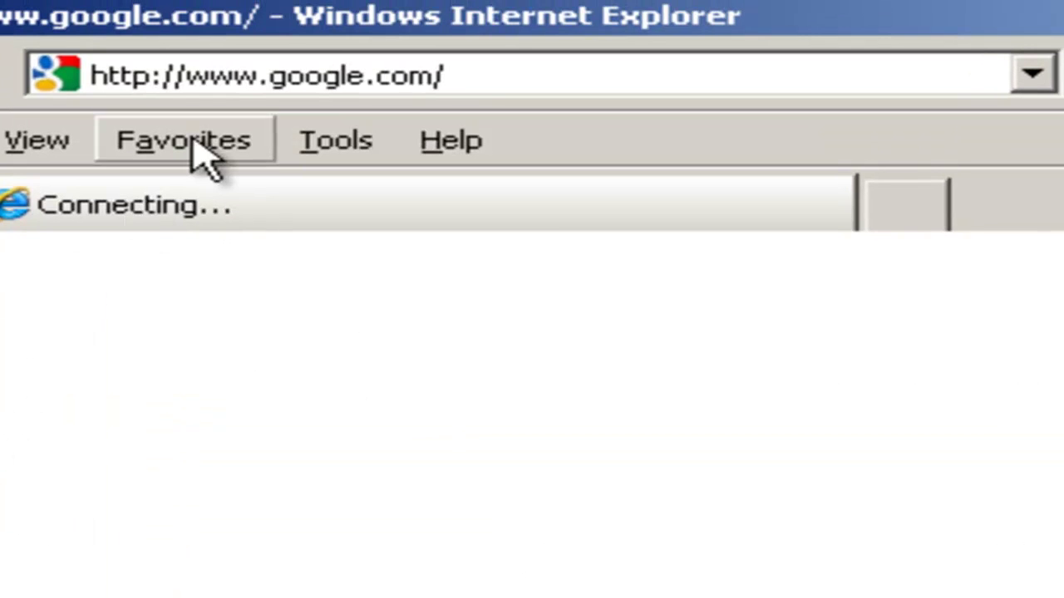
- Replace the google address with the copied serverPort=12345 URL and load the Service Manager web client
left_click(427, 77)
key("ctrl+v")
right_click(427, 79)
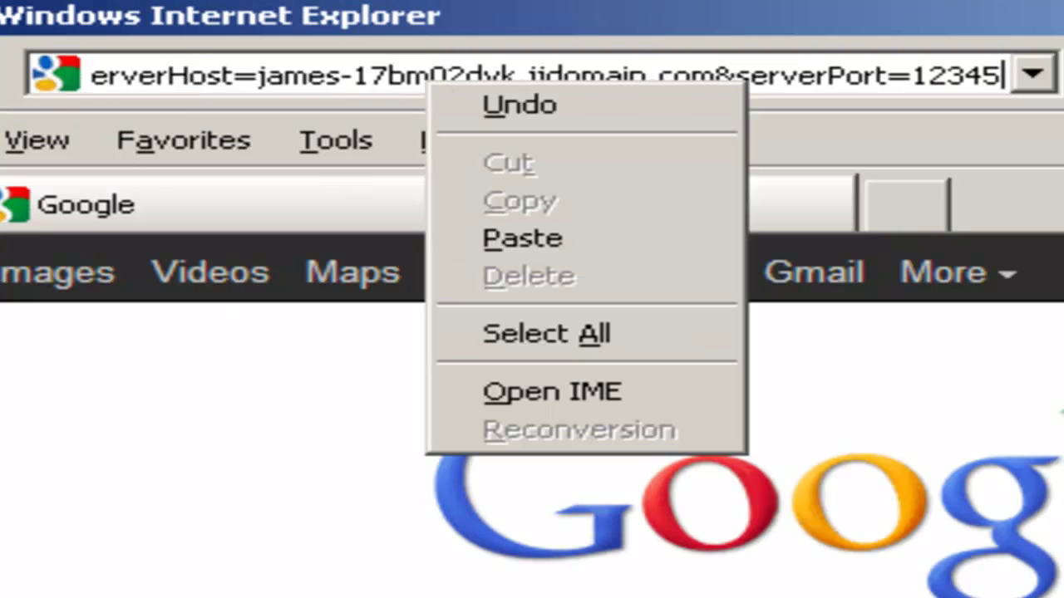
left_click(299, 77)
key("Return")
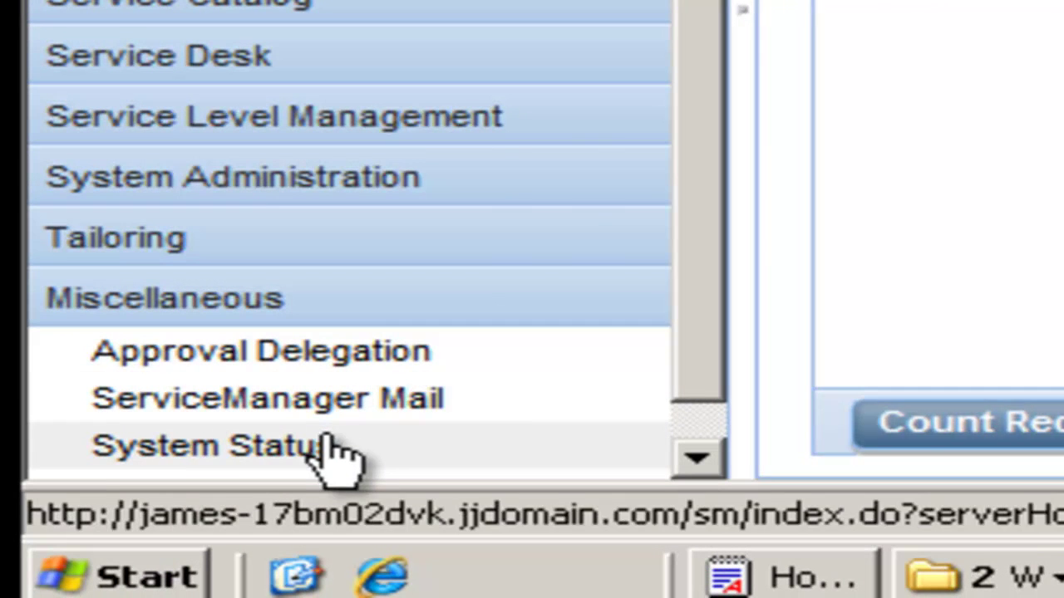
- Open System Status and compare the Administrator session and ThreadControllerId-12345 rows, both PID 3756
left_click(340, 449)
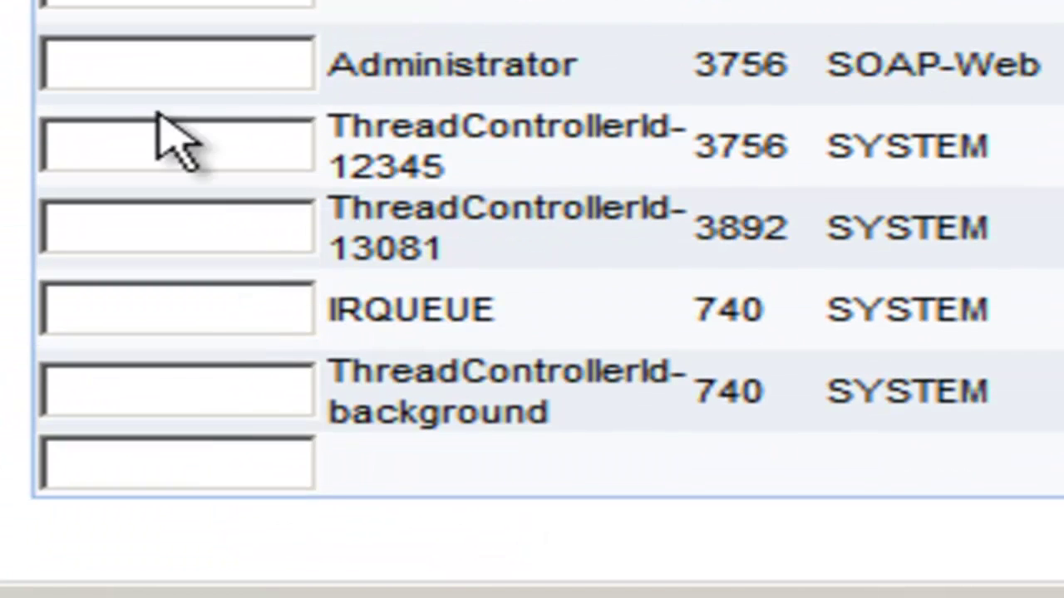
left_click(752, 79)
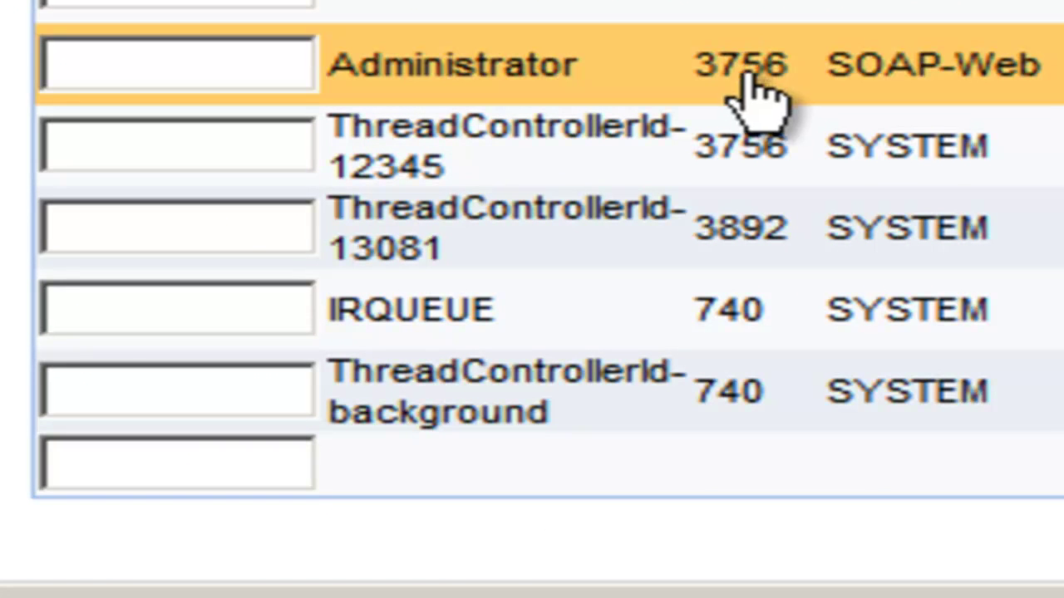
left_click(752, 177)
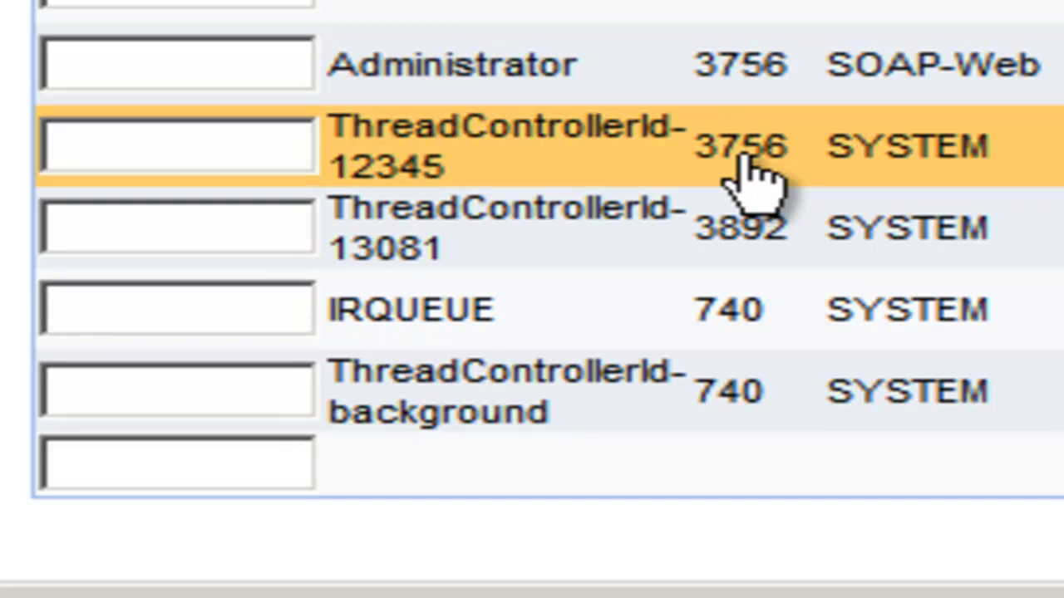
left_click(749, 85)
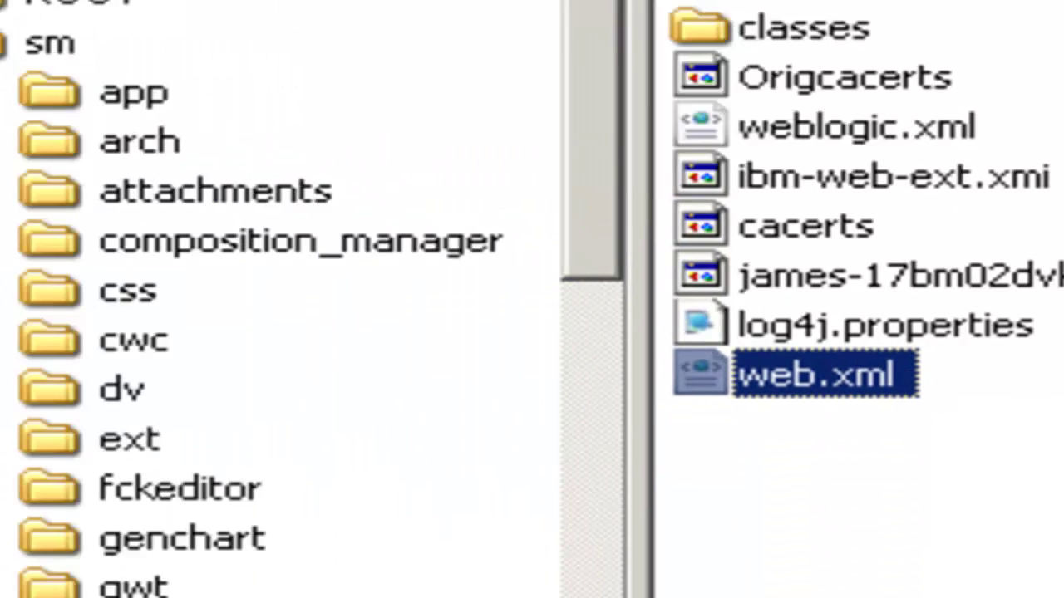
- Navigate in Windows Explorer to the Service Manager server's RUN folder
left_click(131, 83)
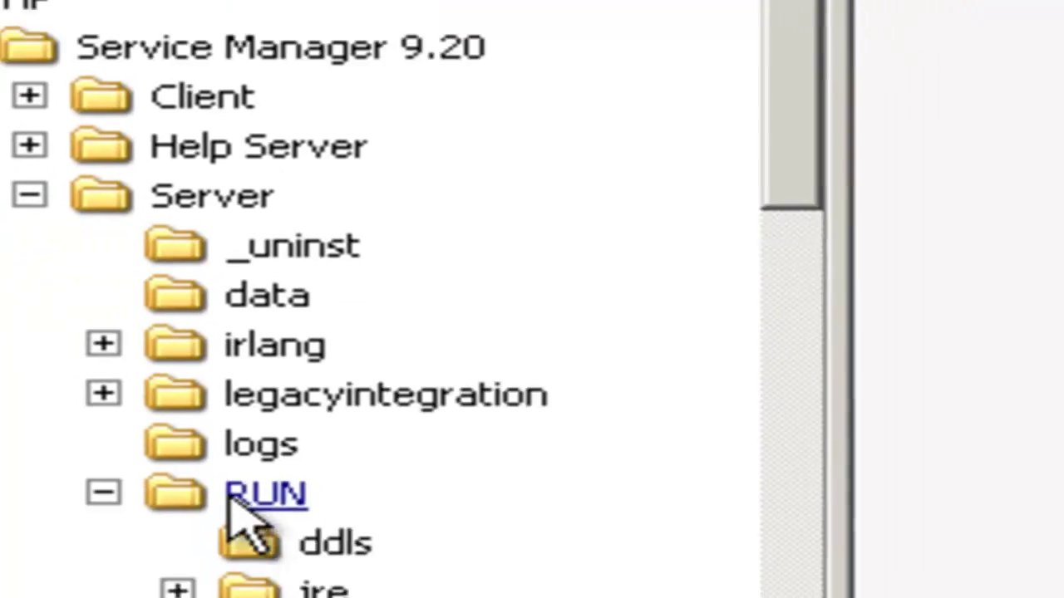
left_click(262, 496)
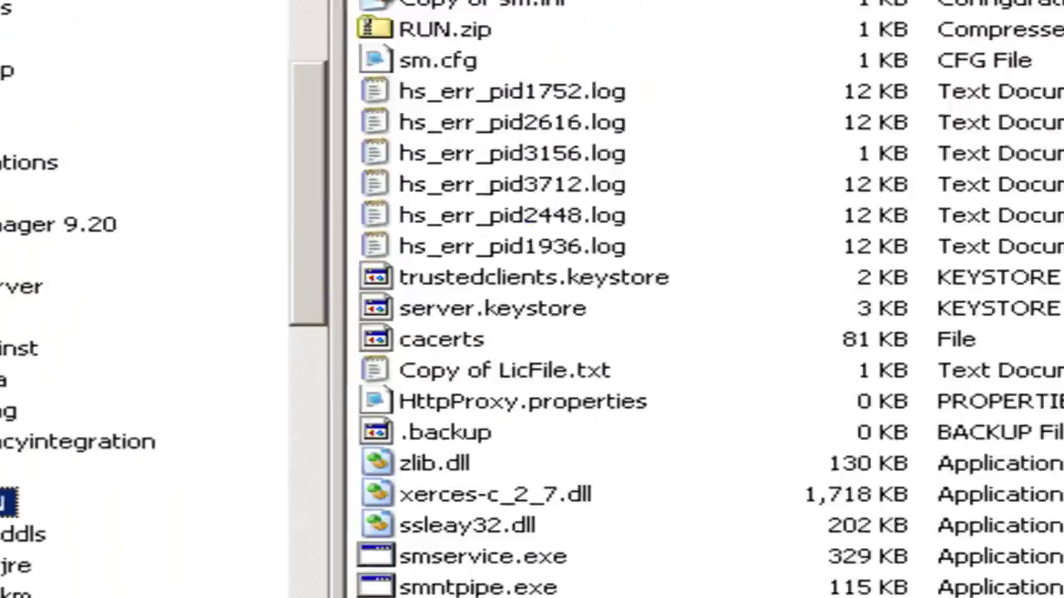
scroll(693, 38, "up", 8)
scroll(692, 38, "down", 8)
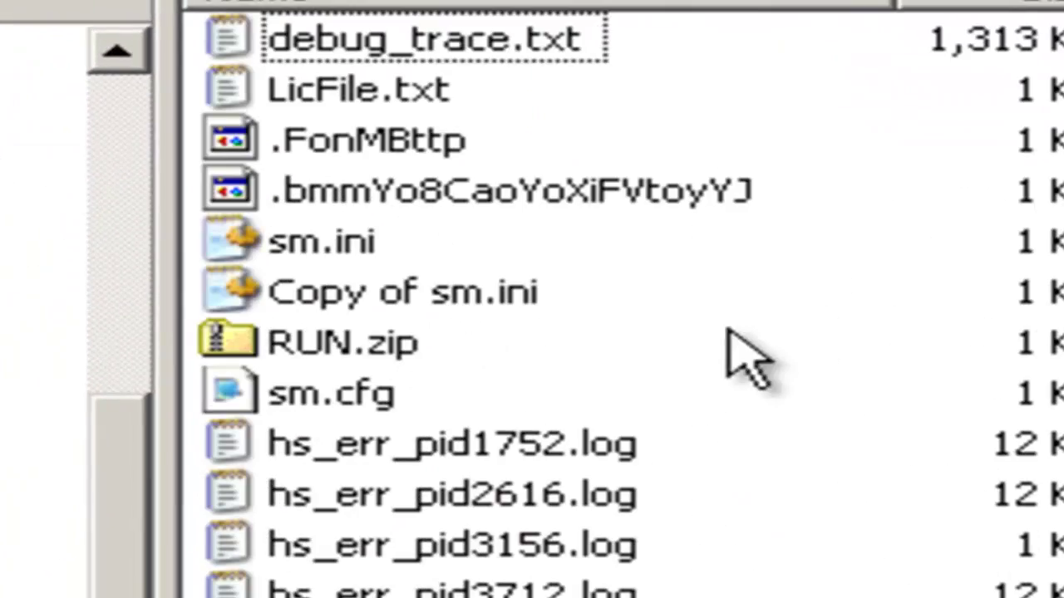
- Open debug_trace.txt and review the latest system.status trace entries at the end of the log
double_click(449, 39)
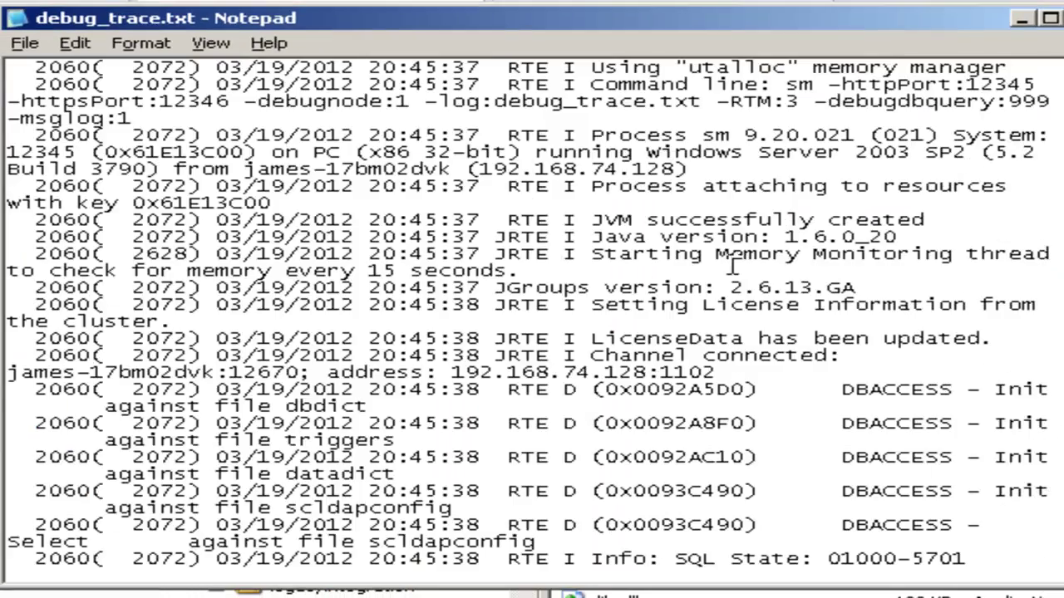
key("ctrl+End")
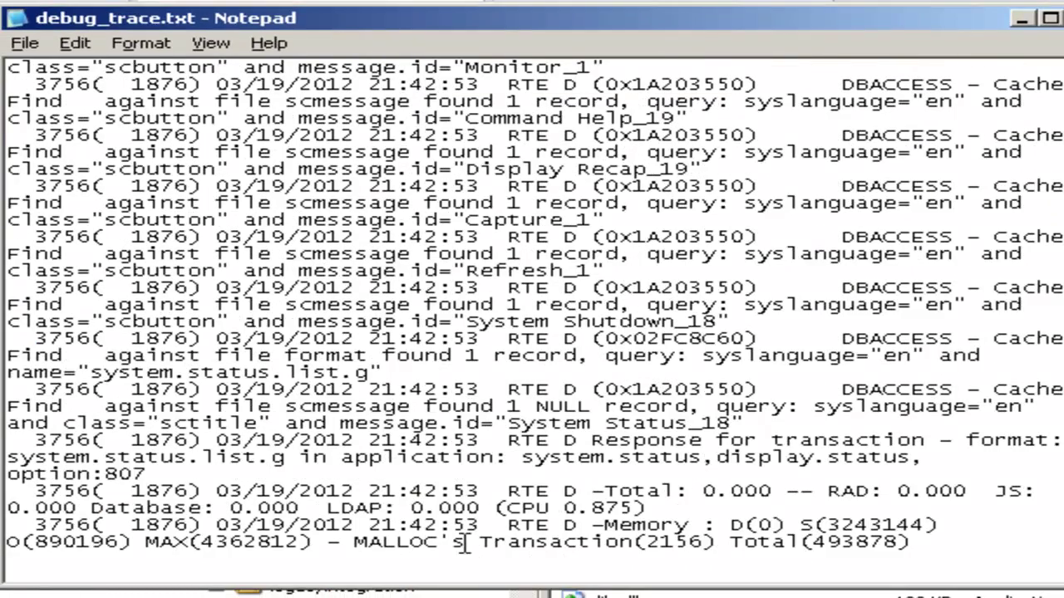
scroll(486, 482, "up", 14)
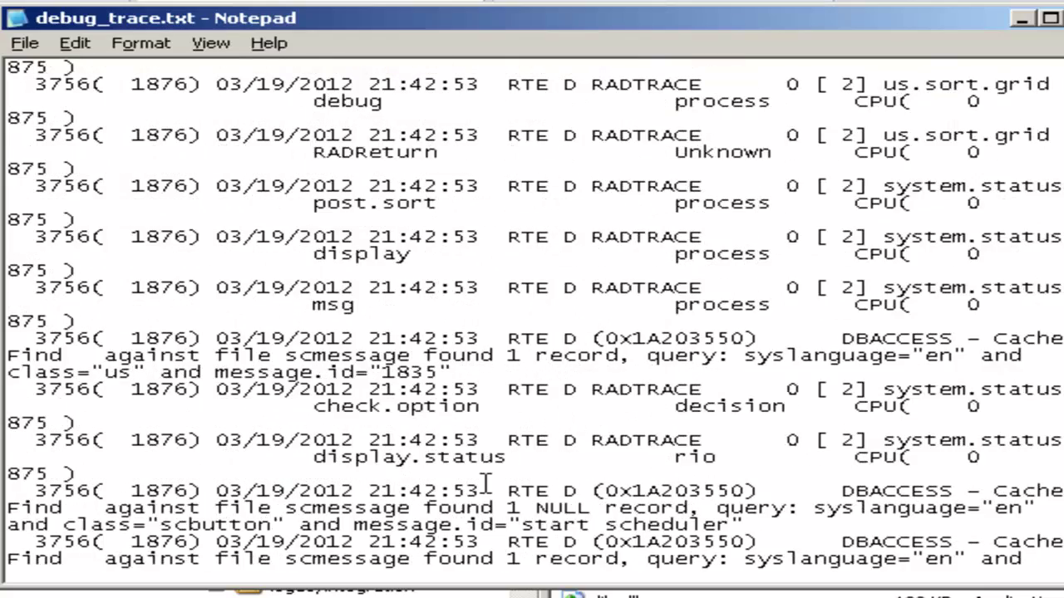
scroll(486, 482, "up", 8)
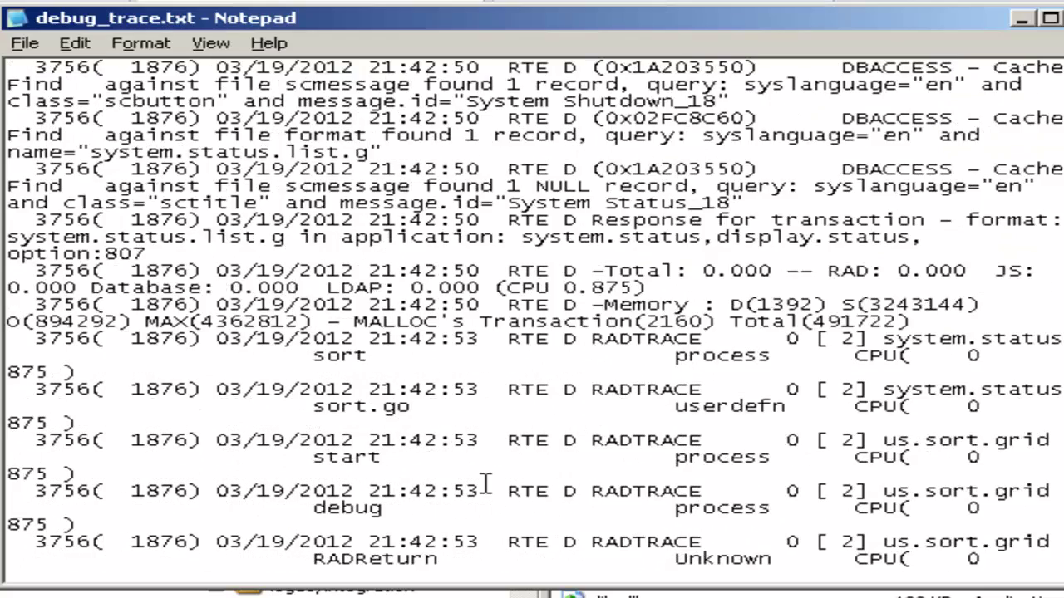
scroll(486, 482, "up", 10)
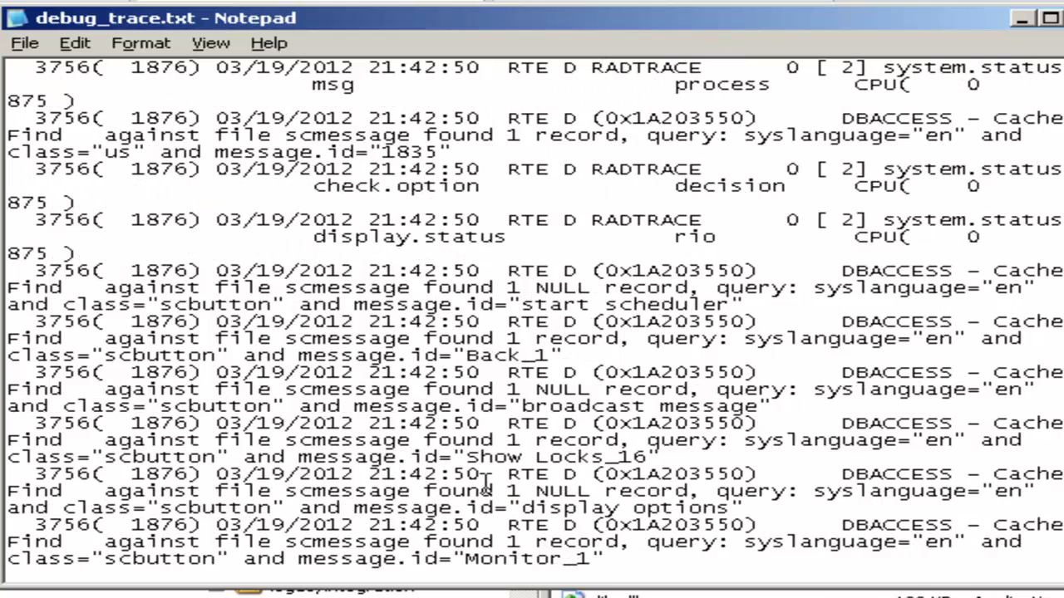
key("alt")
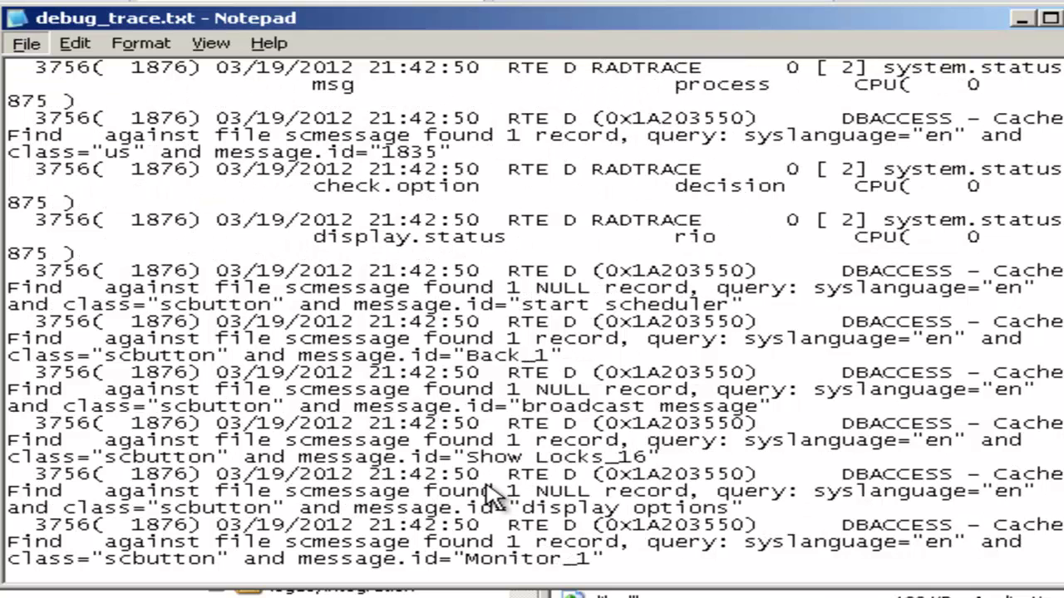